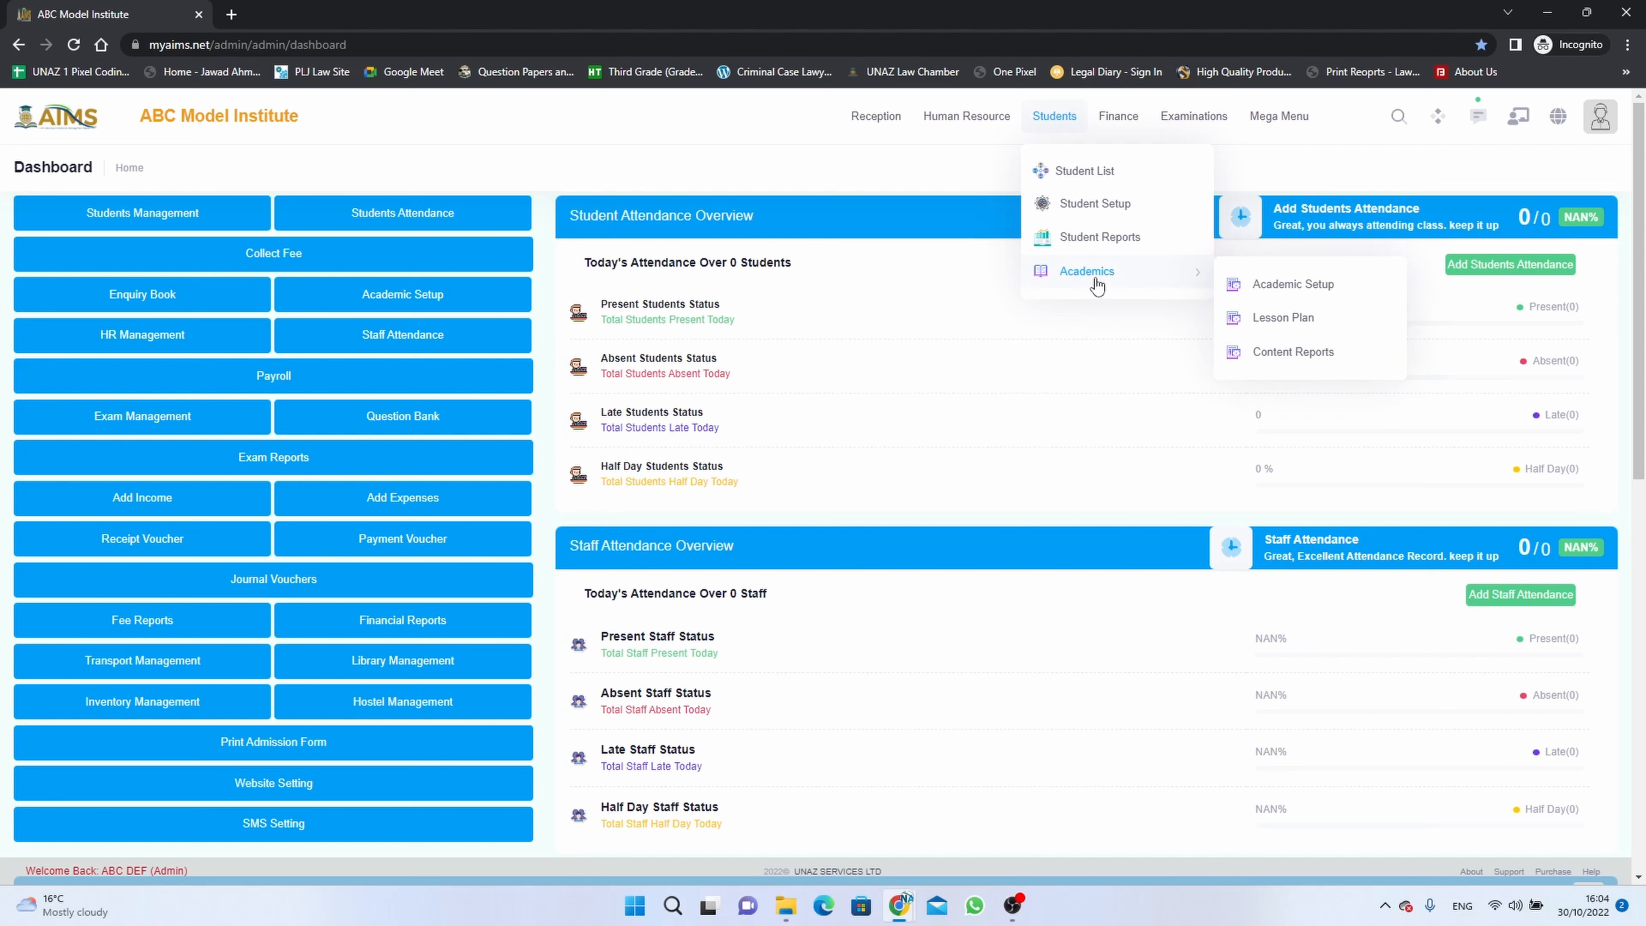
Step: Open the section list in the Academic Setup
click(1271, 287)
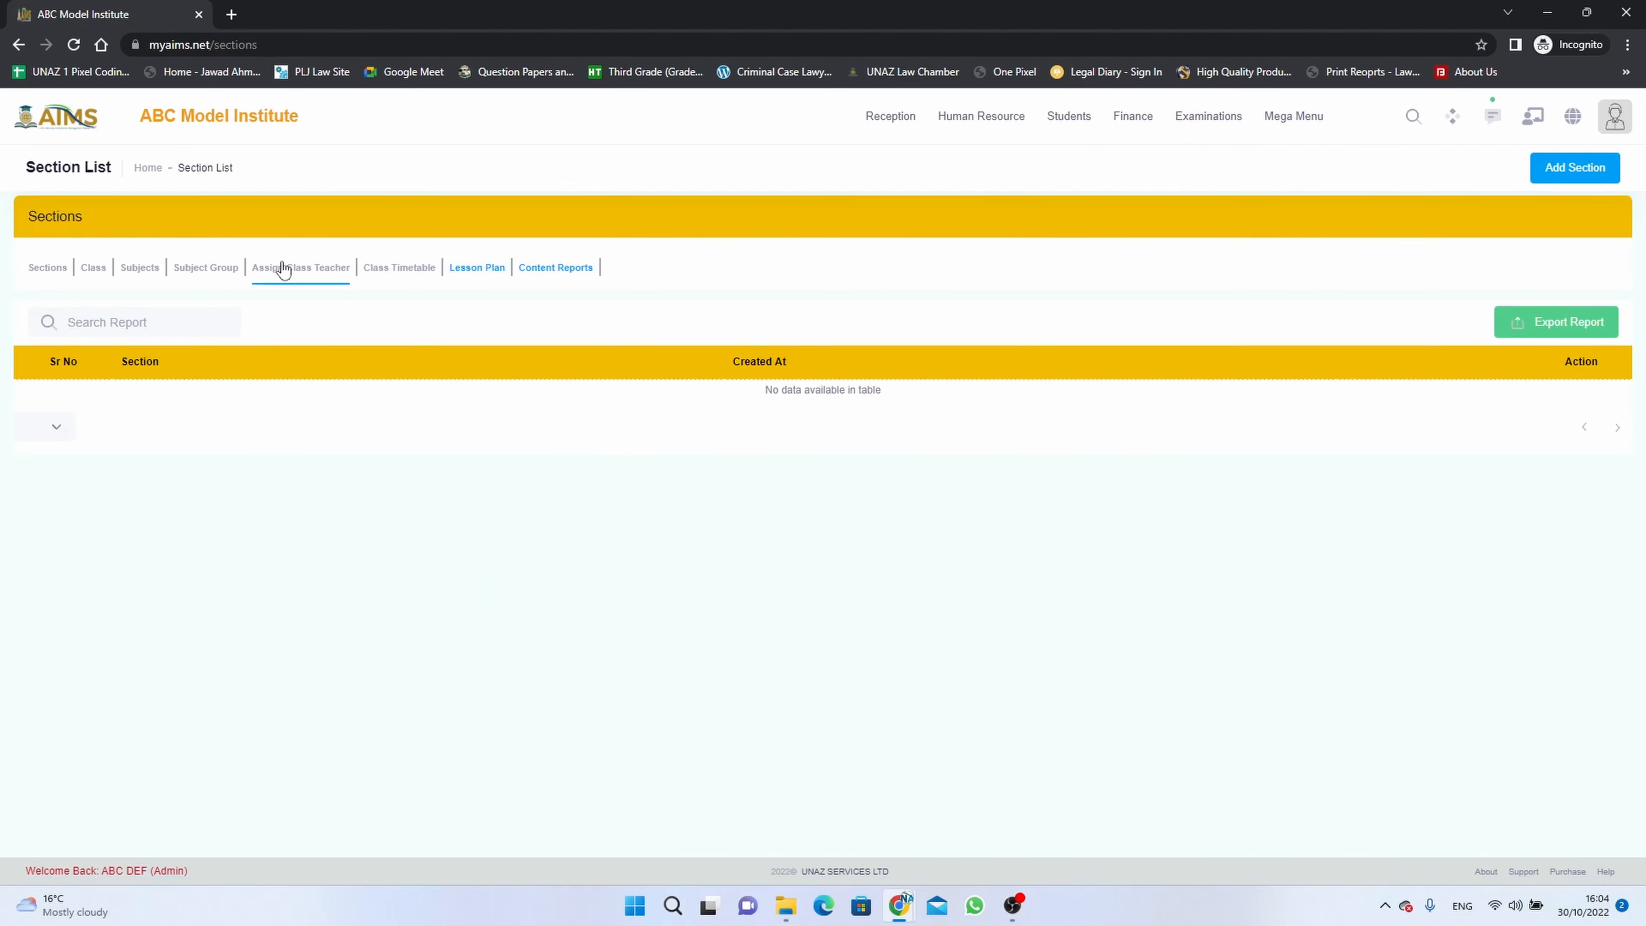
click(62, 122)
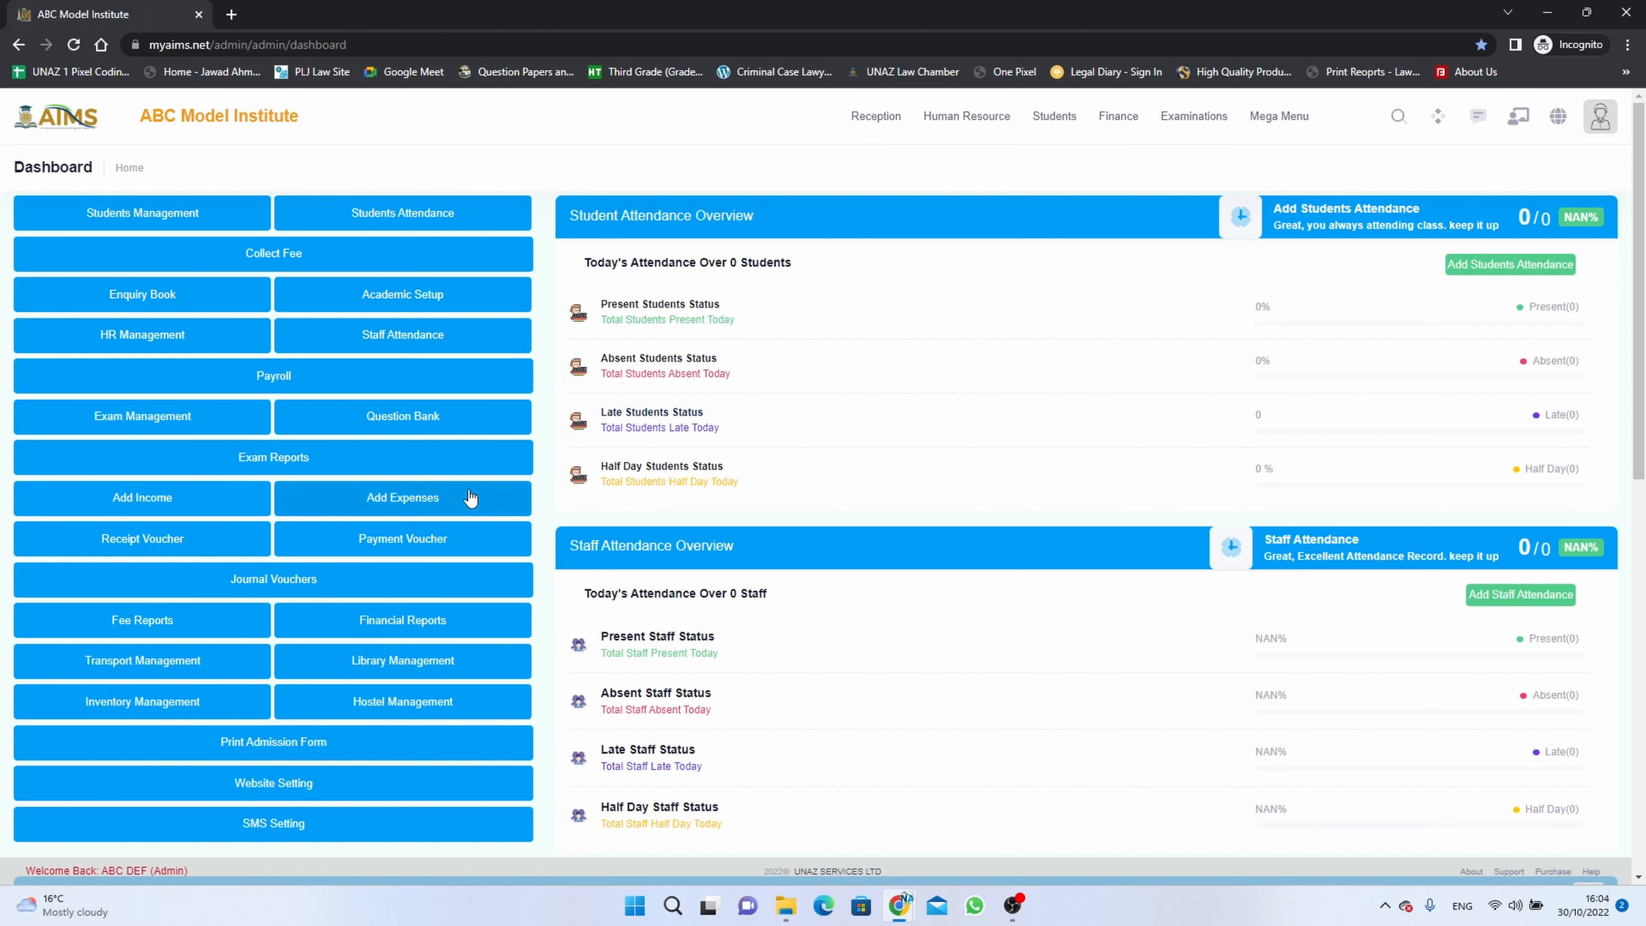
click(402, 303)
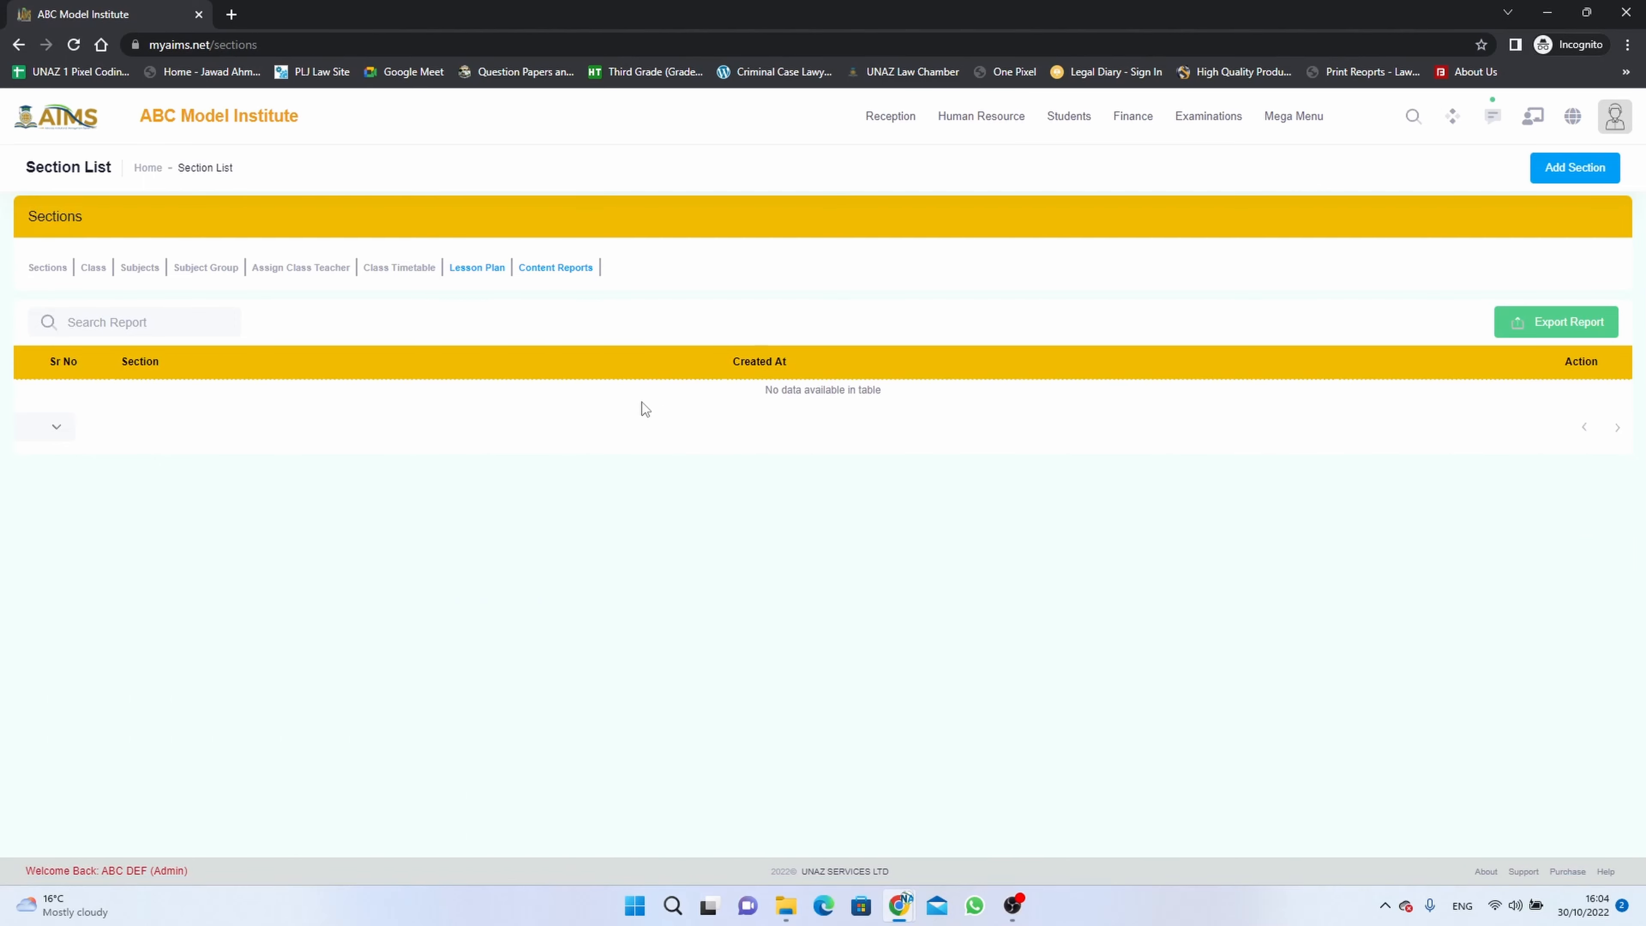
click(53, 275)
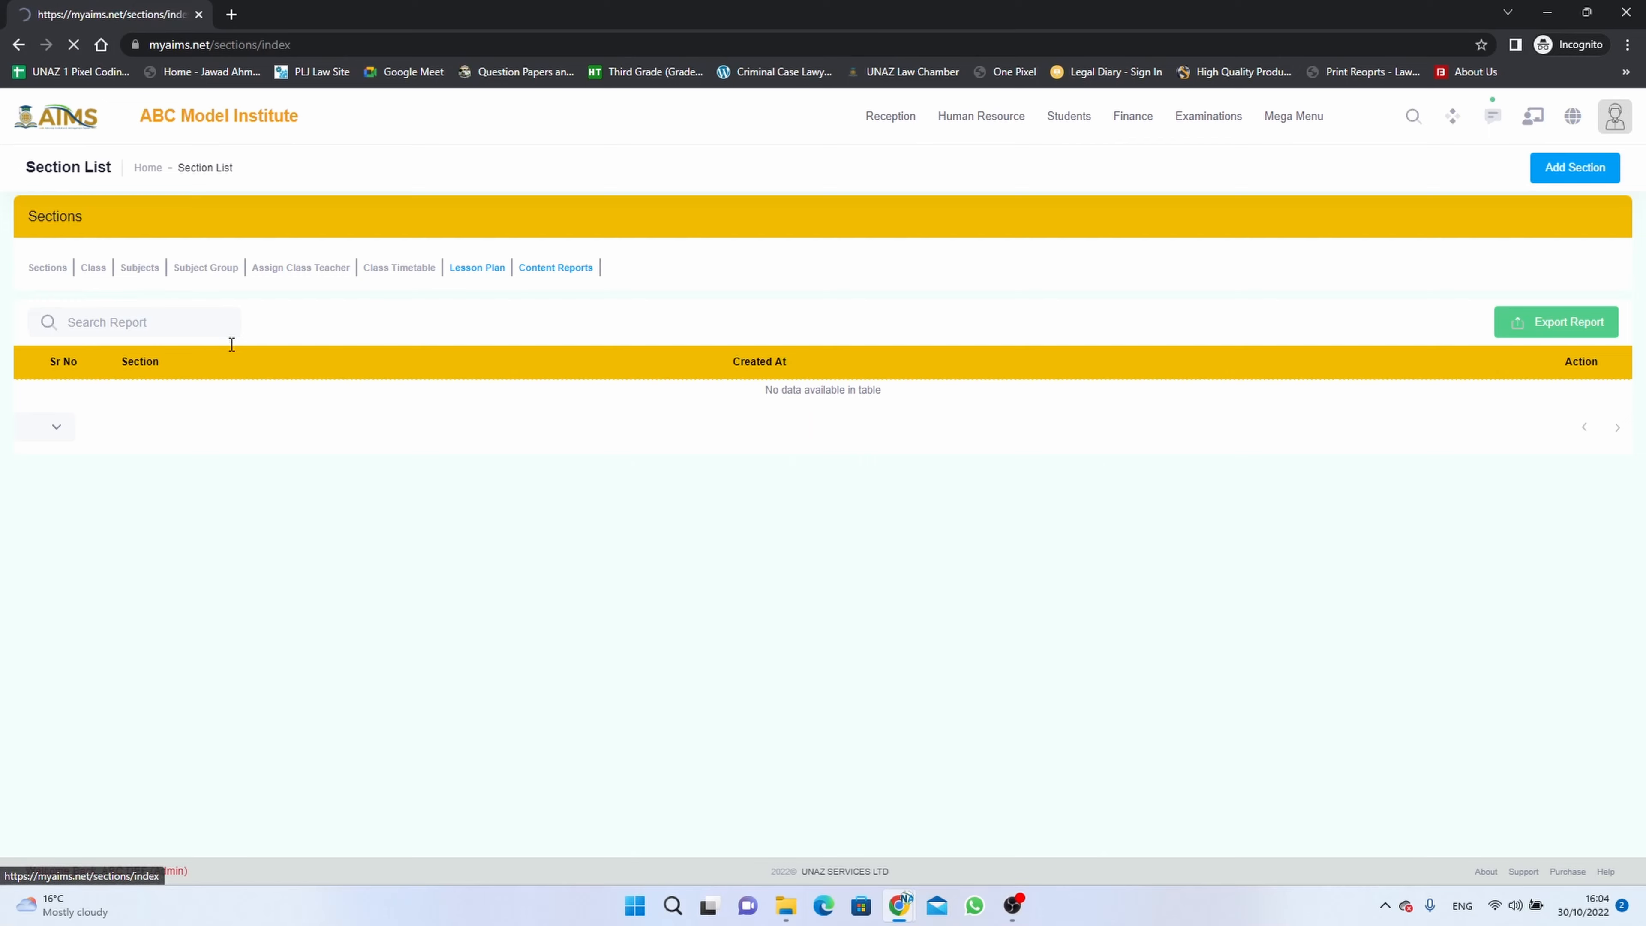
Step: Add a section named A and keep the form open for another entry
click(1575, 170)
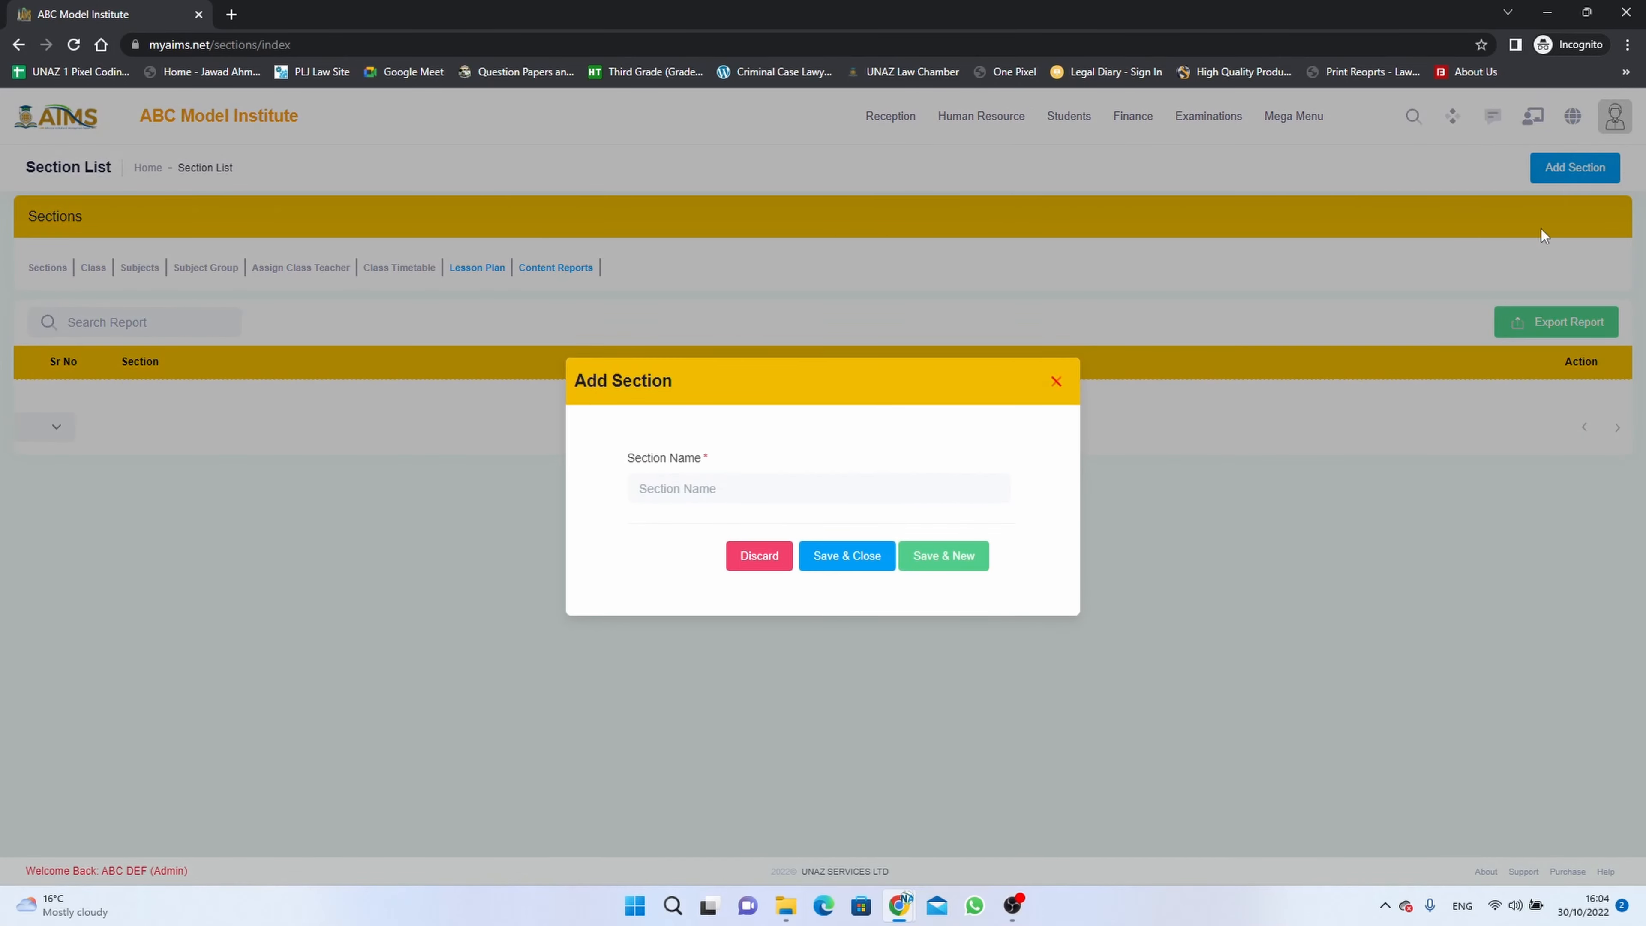
click(957, 494)
text(A)
click(945, 555)
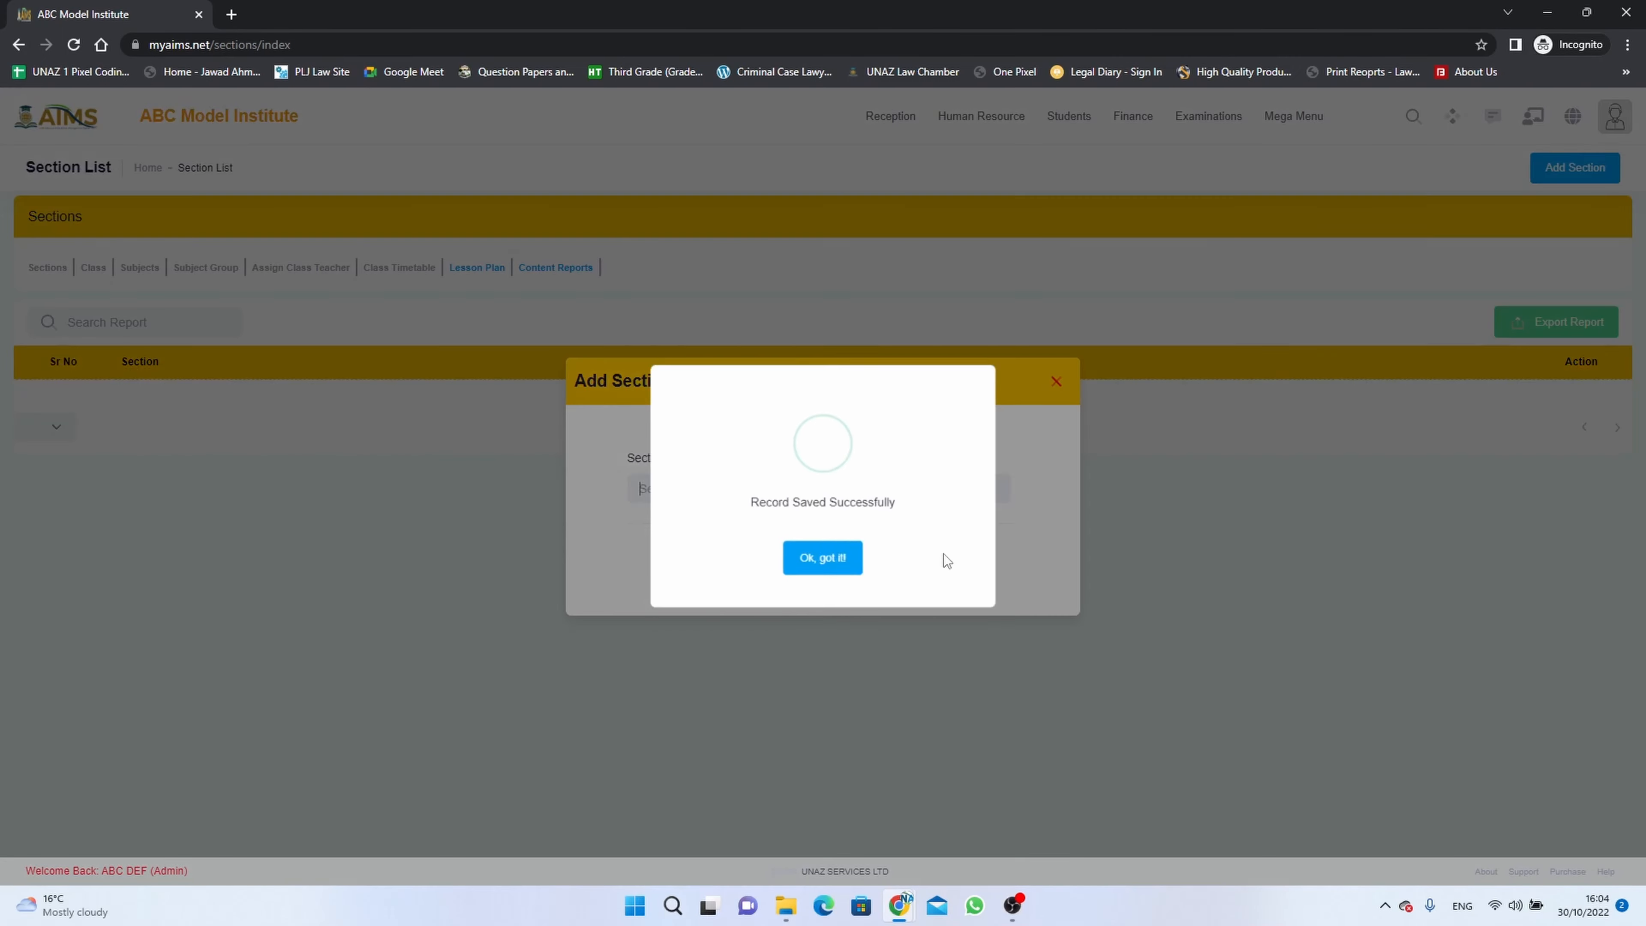
click(793, 561)
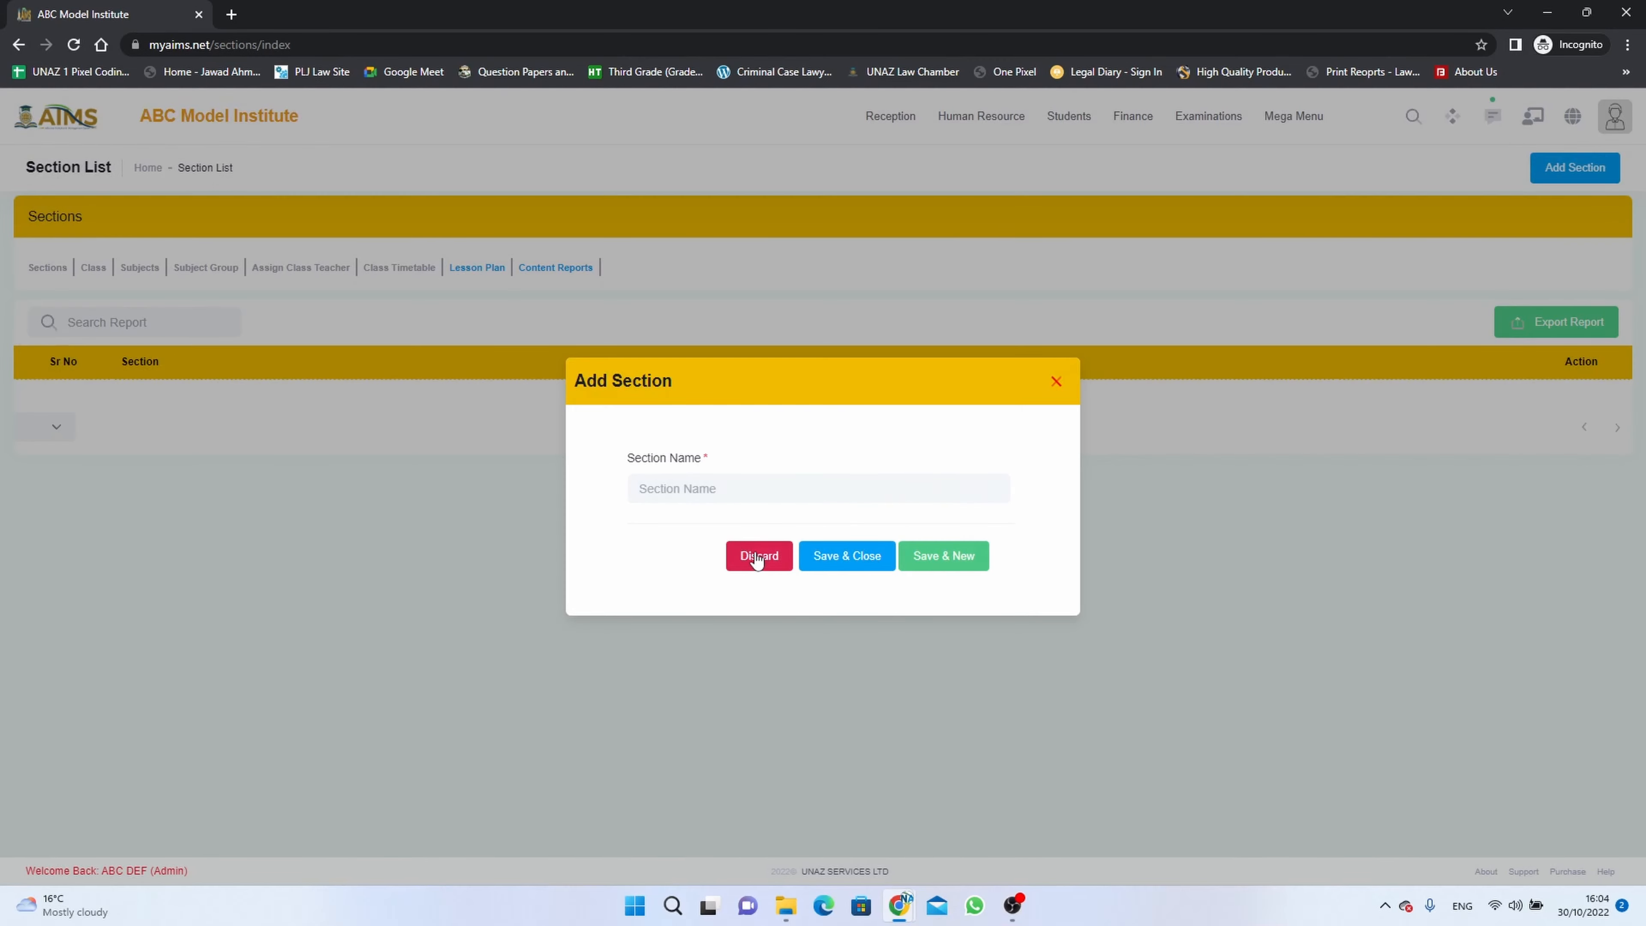
Step: Add a second section named B and return to the section list
click(782, 490)
text(B)
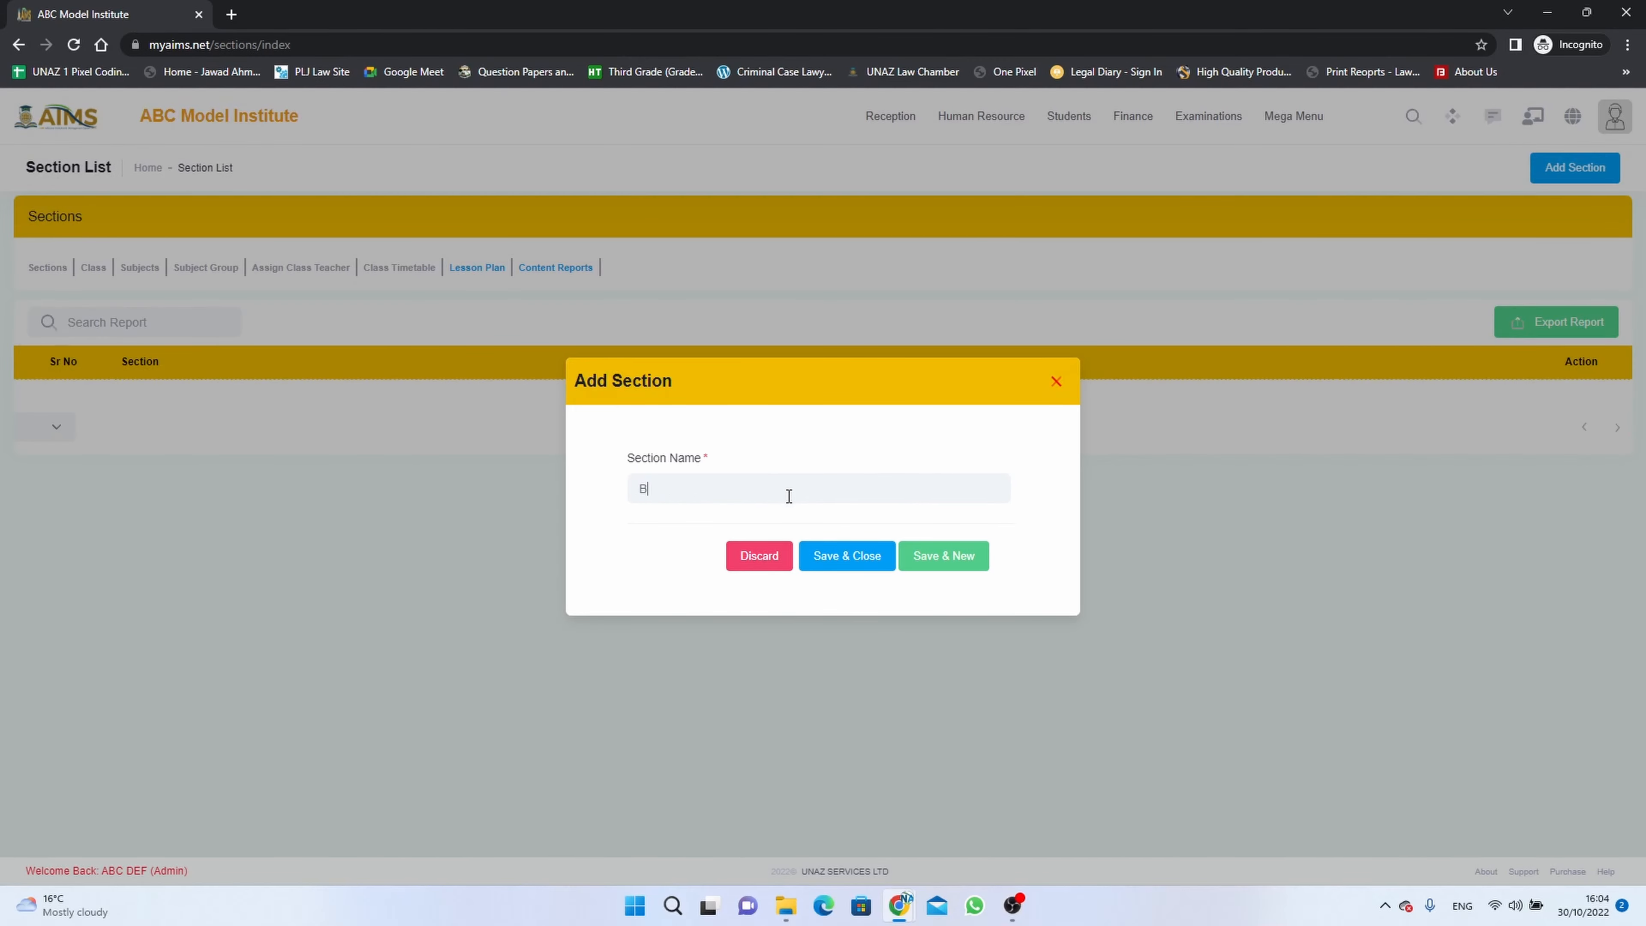
click(945, 556)
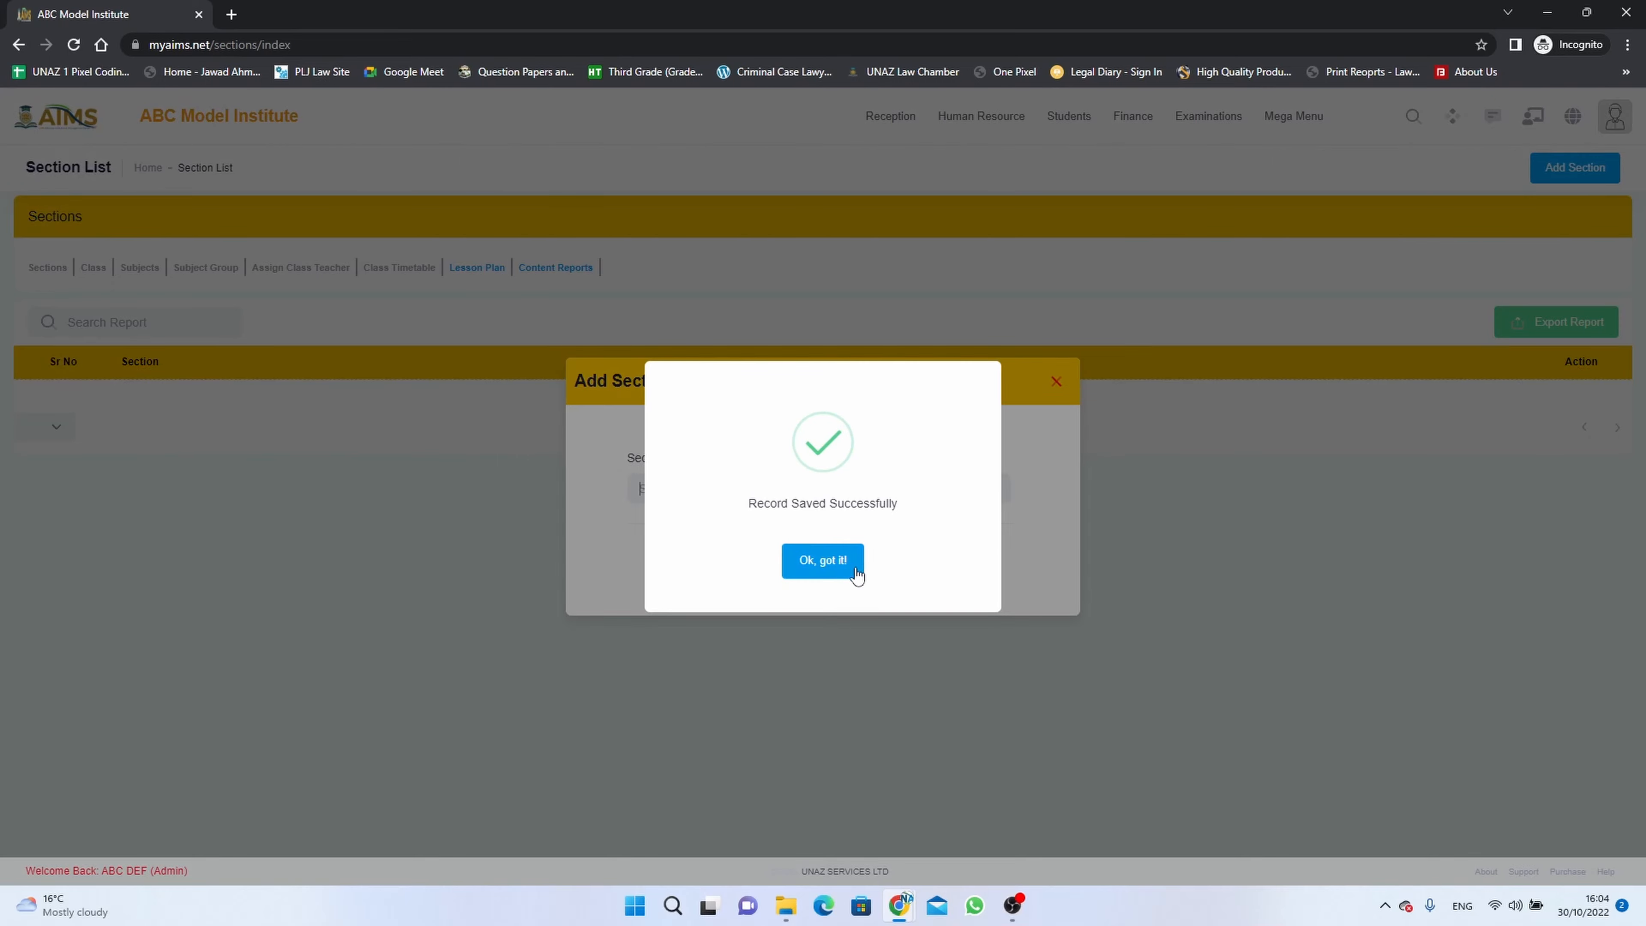
click(838, 567)
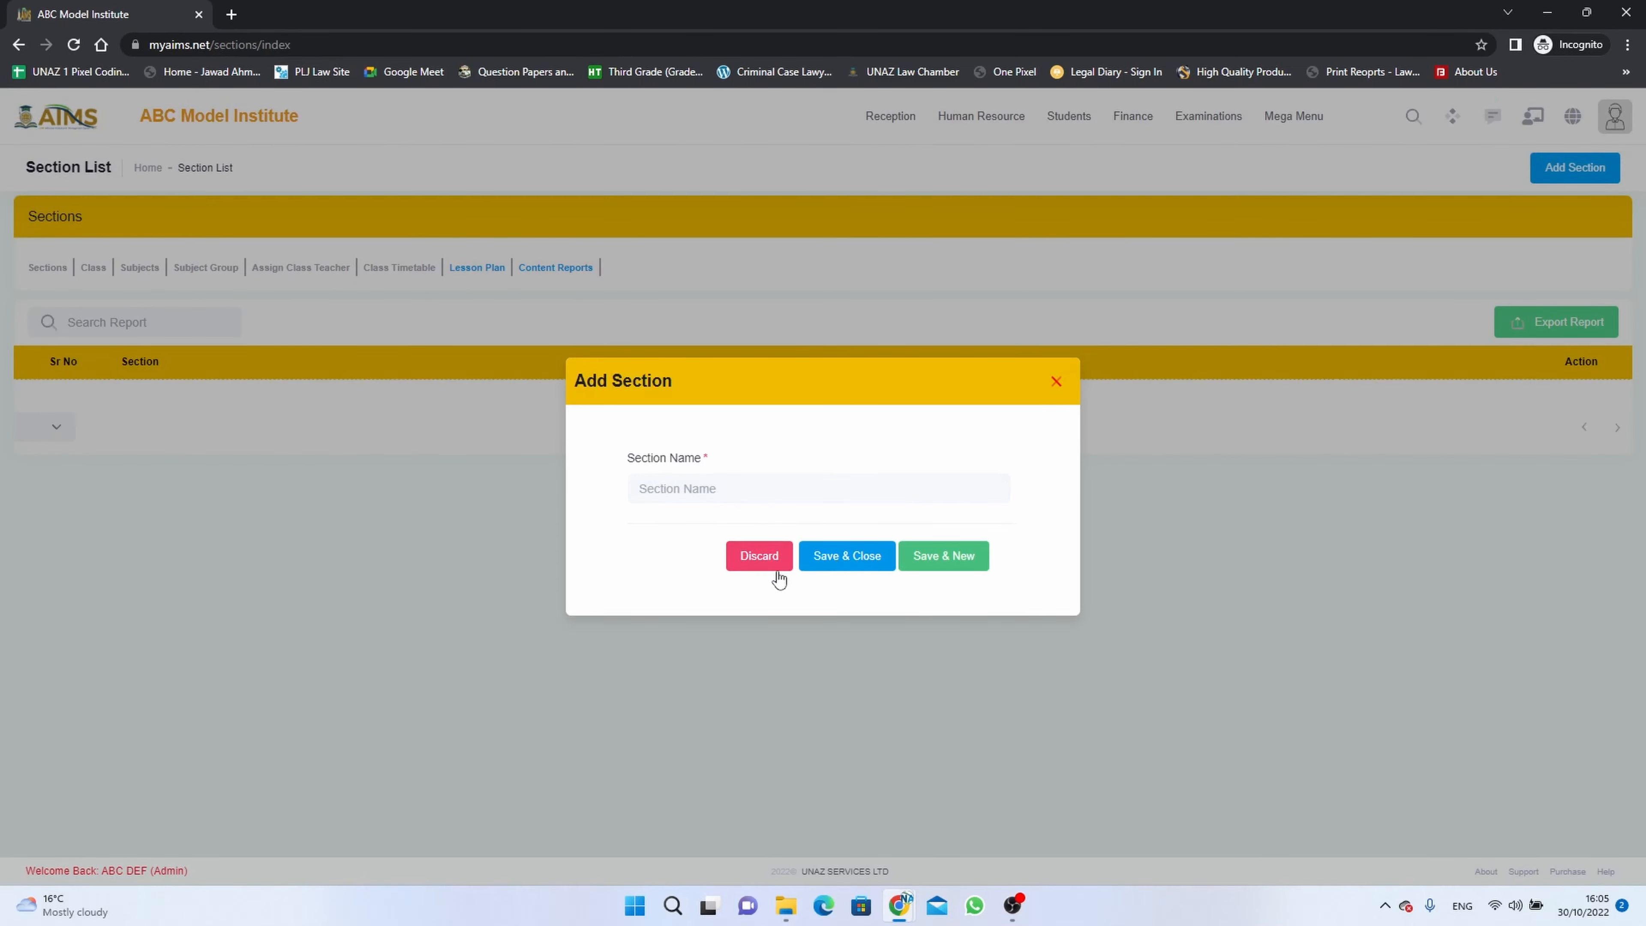
click(829, 568)
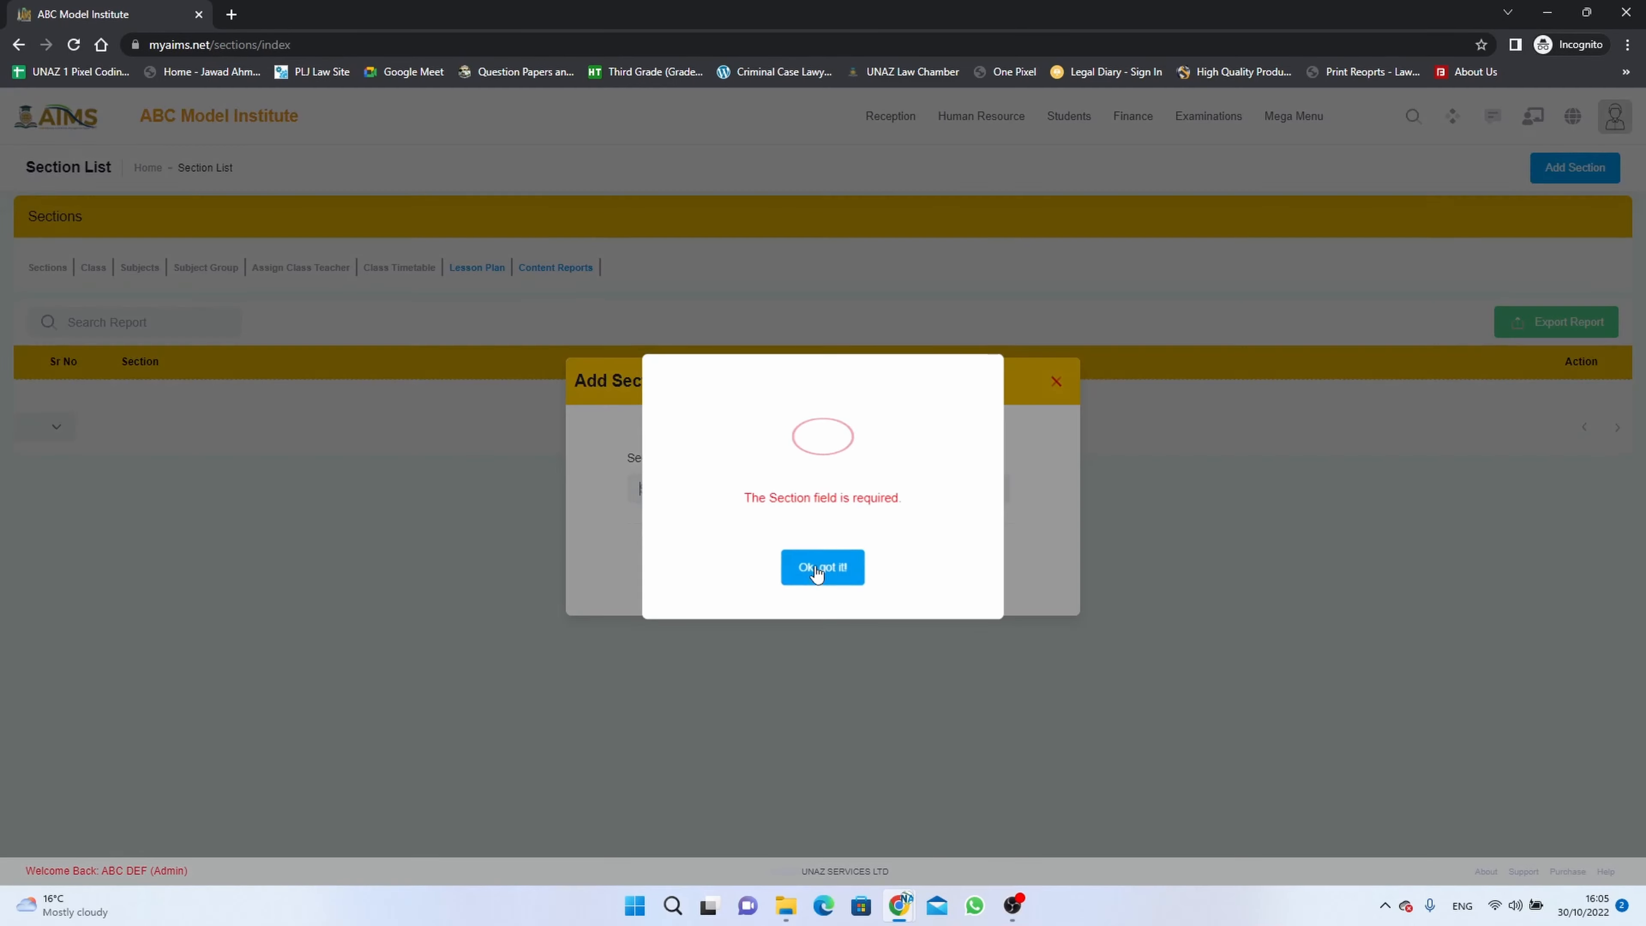
click(822, 570)
click(763, 553)
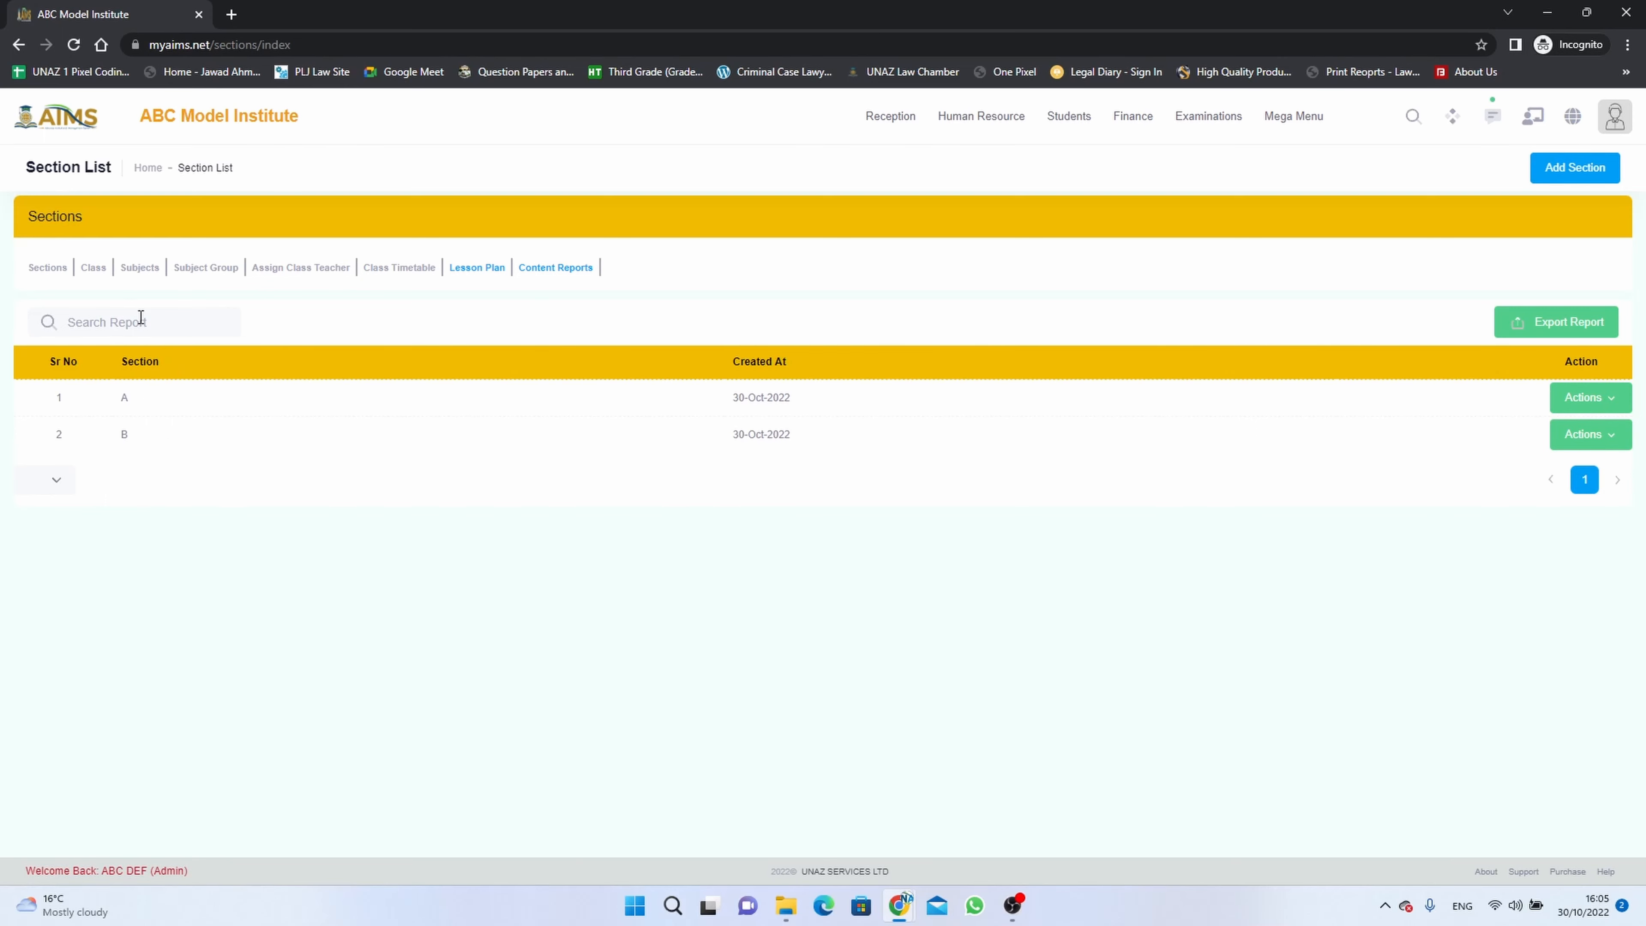
Step: Add the classes Play Group and Nursary to the class list, each with sections A and B
click(100, 270)
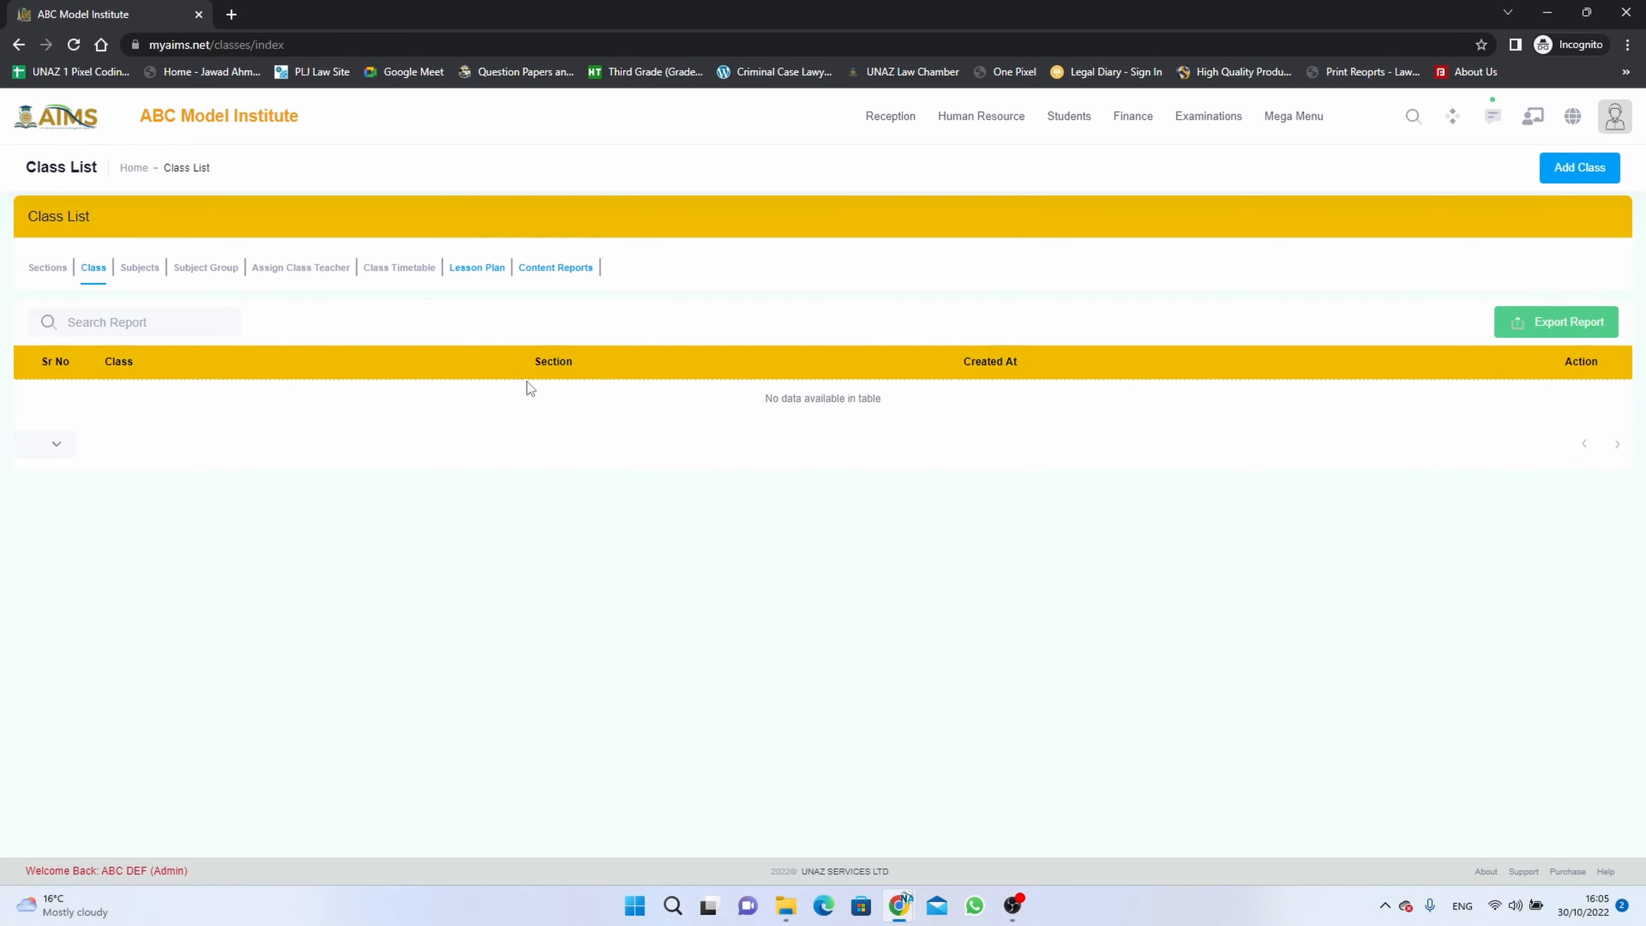
click(1562, 176)
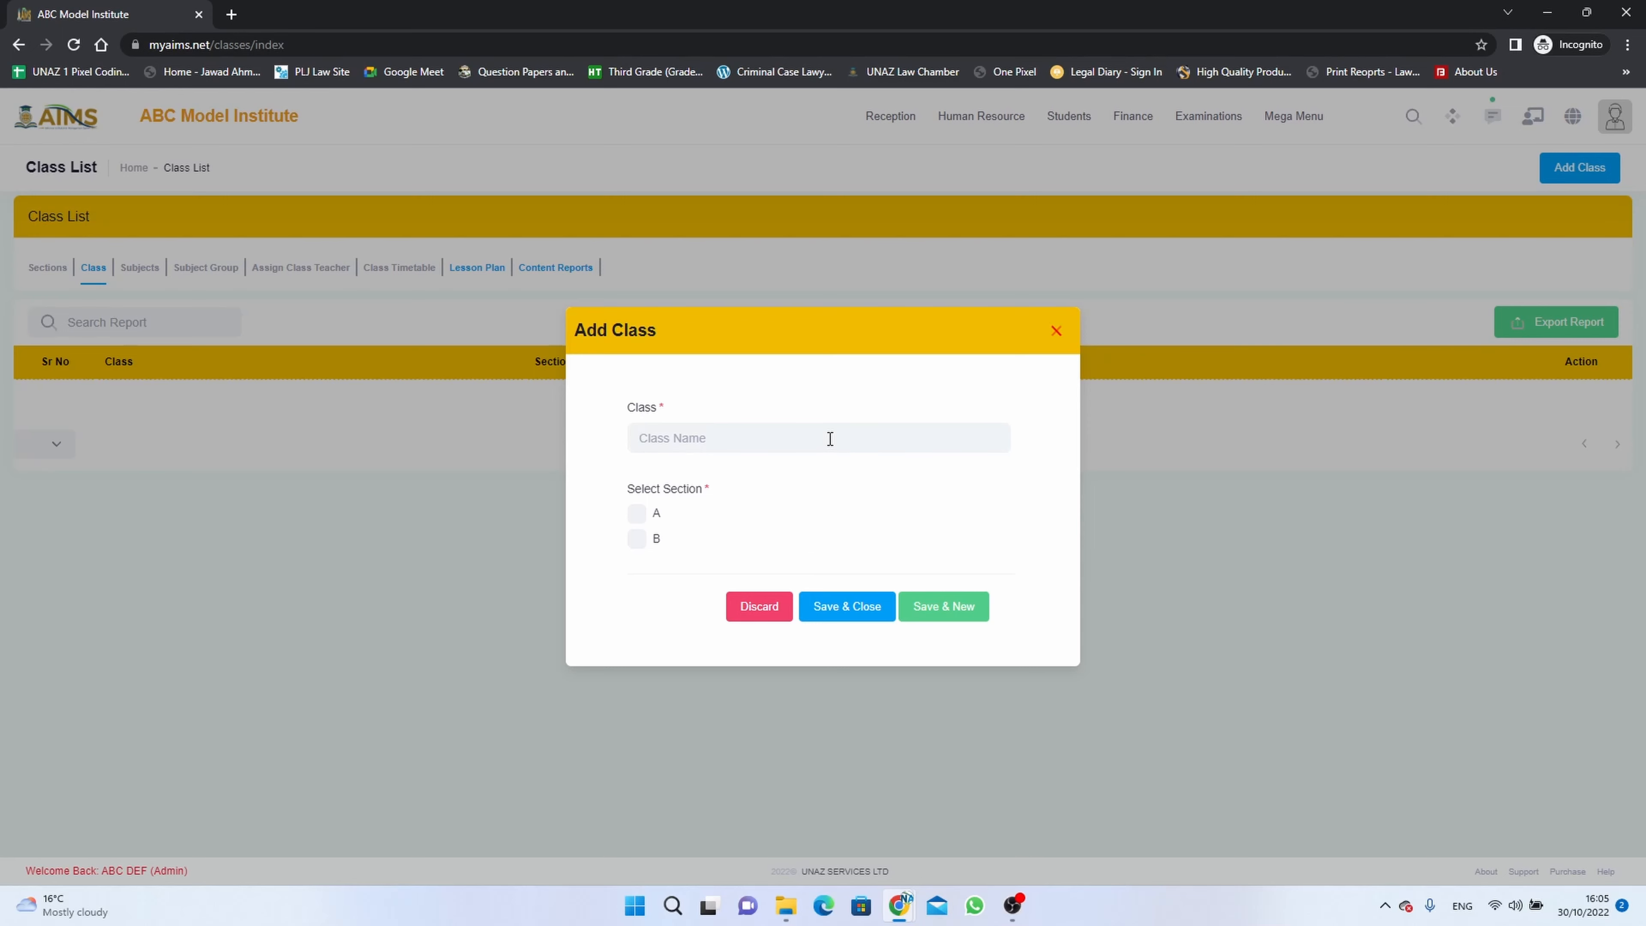
text(Play Group)
click(640, 516)
click(637, 543)
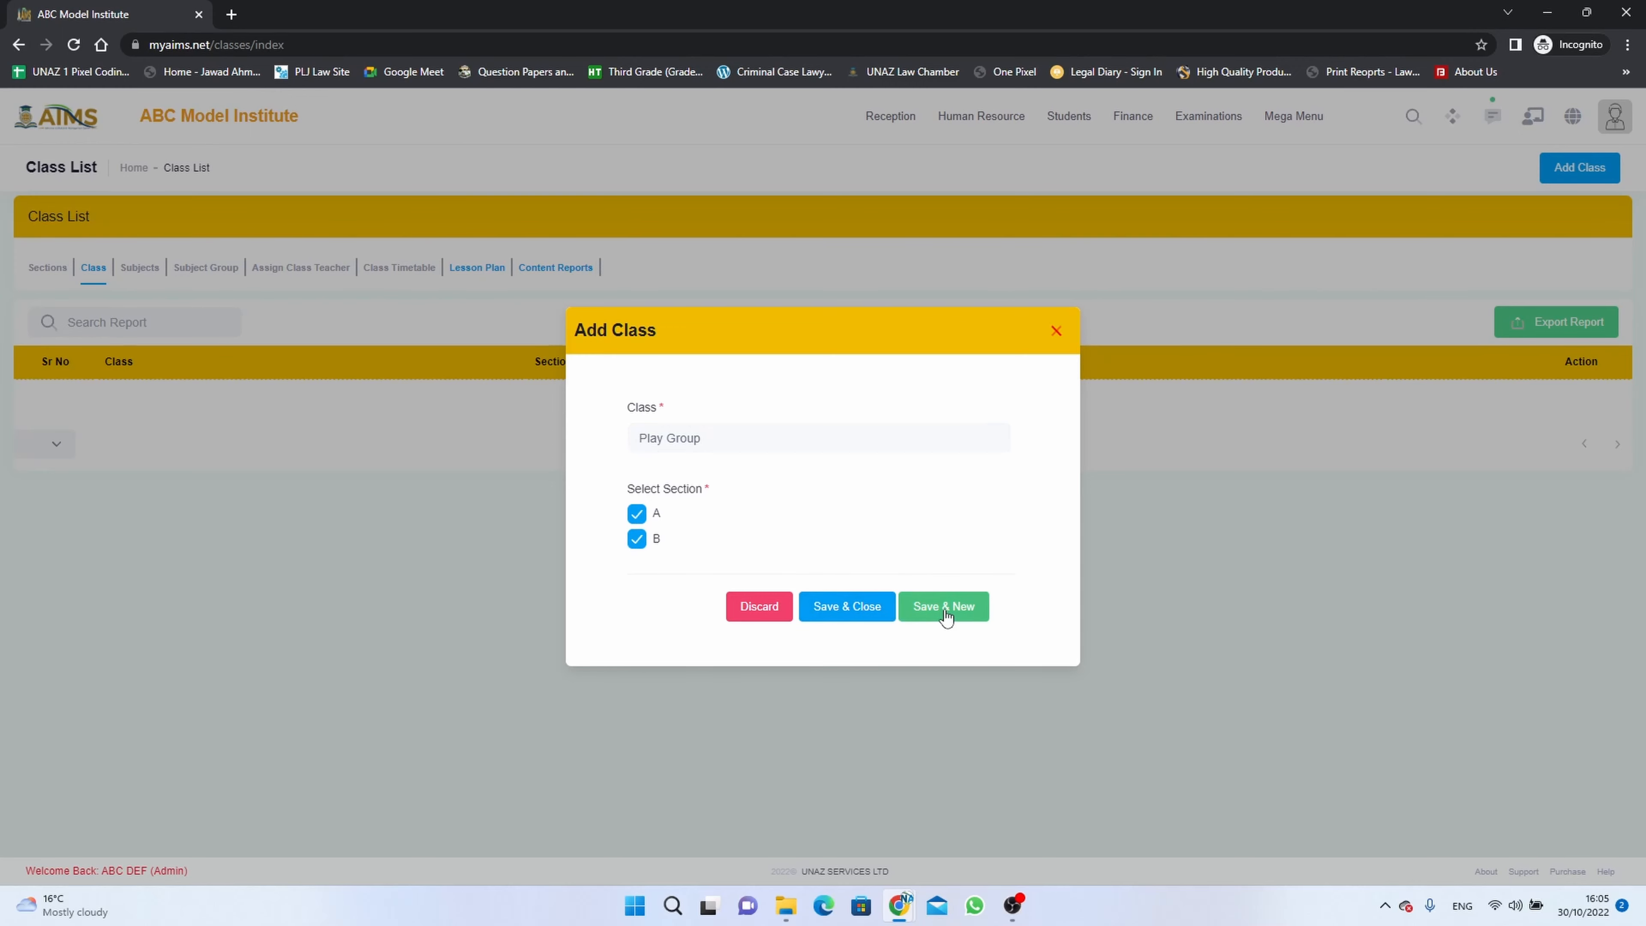
click(871, 613)
click(817, 568)
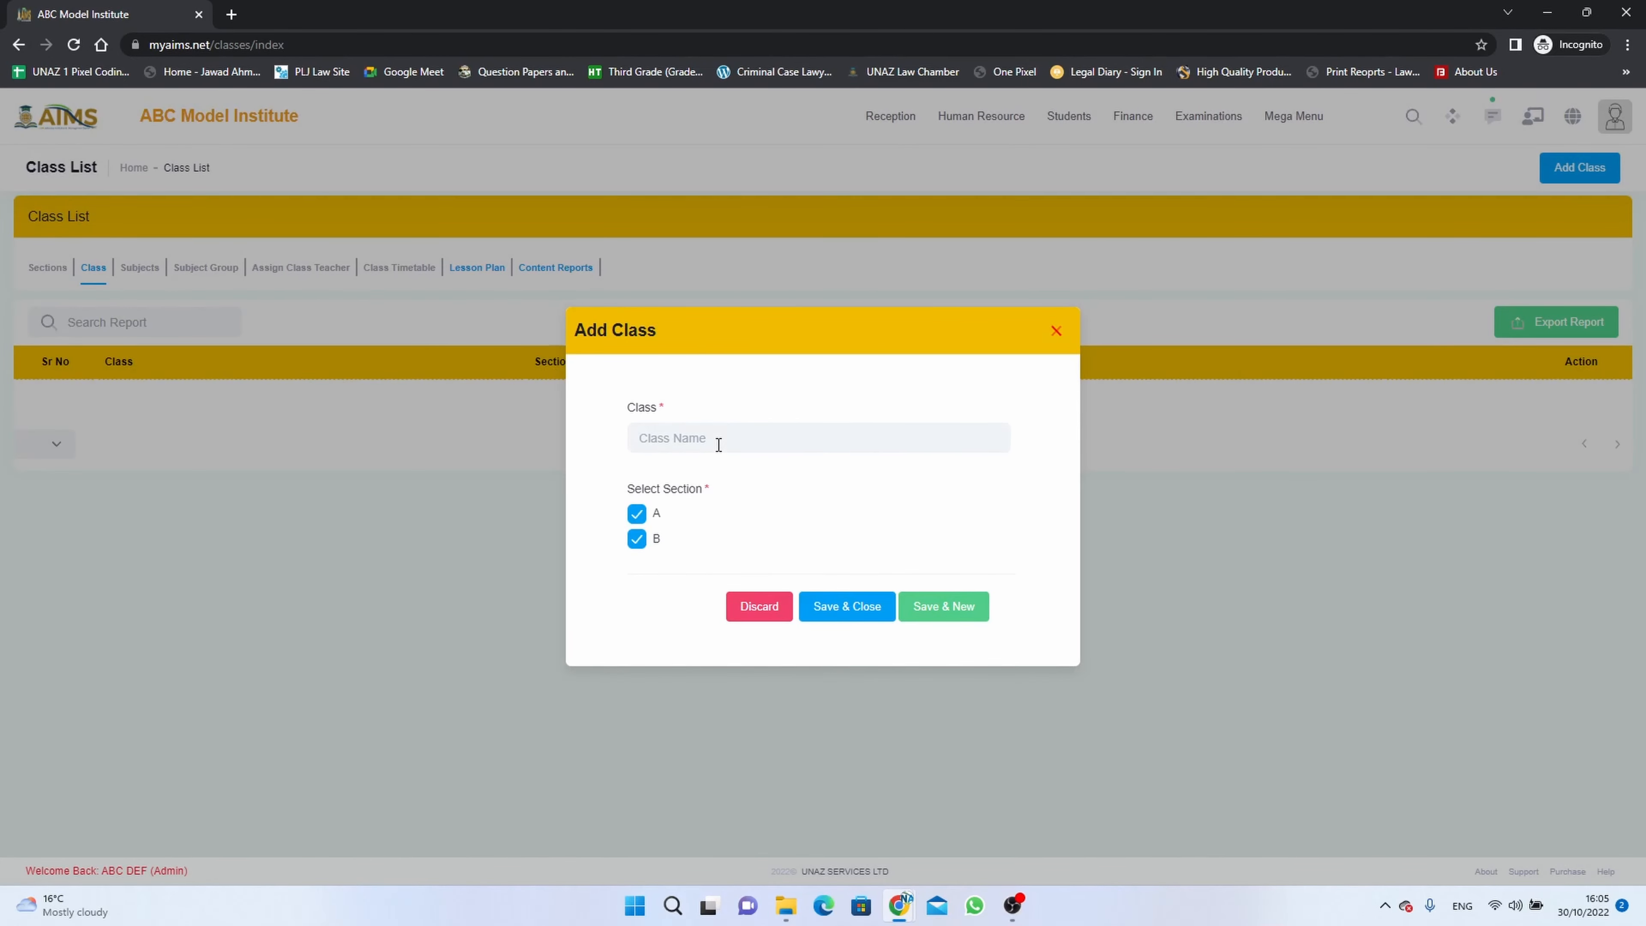
text(Nursary)
click(864, 616)
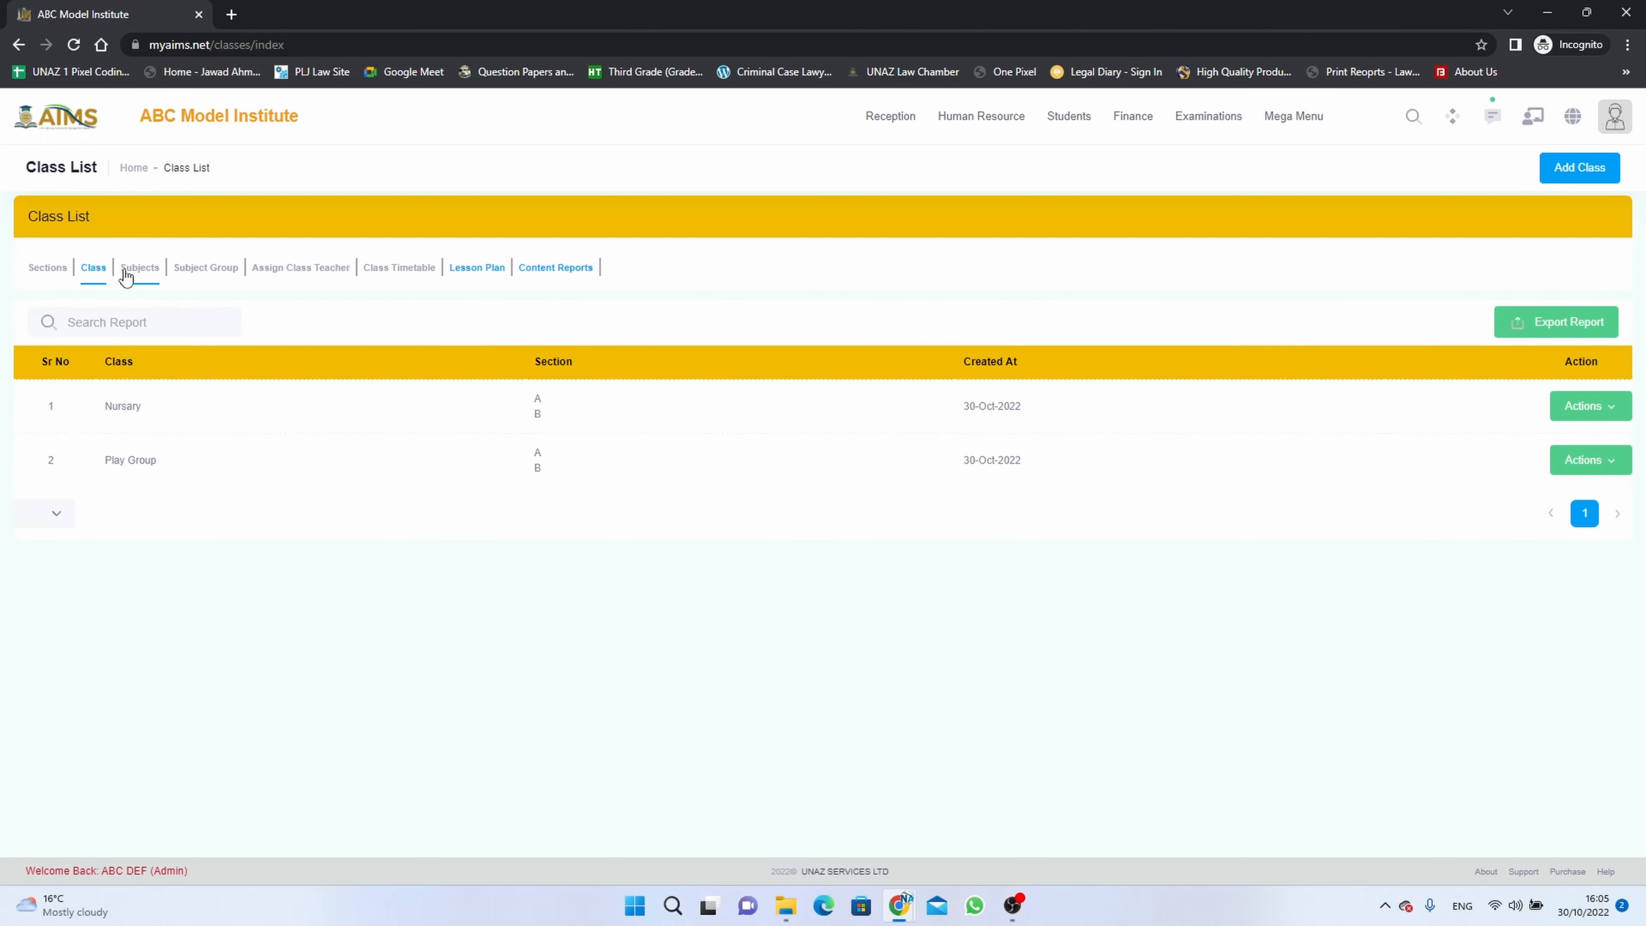
Step: Add the theory subject English with subject code ABC1001, keeping the form open for another subject
click(142, 274)
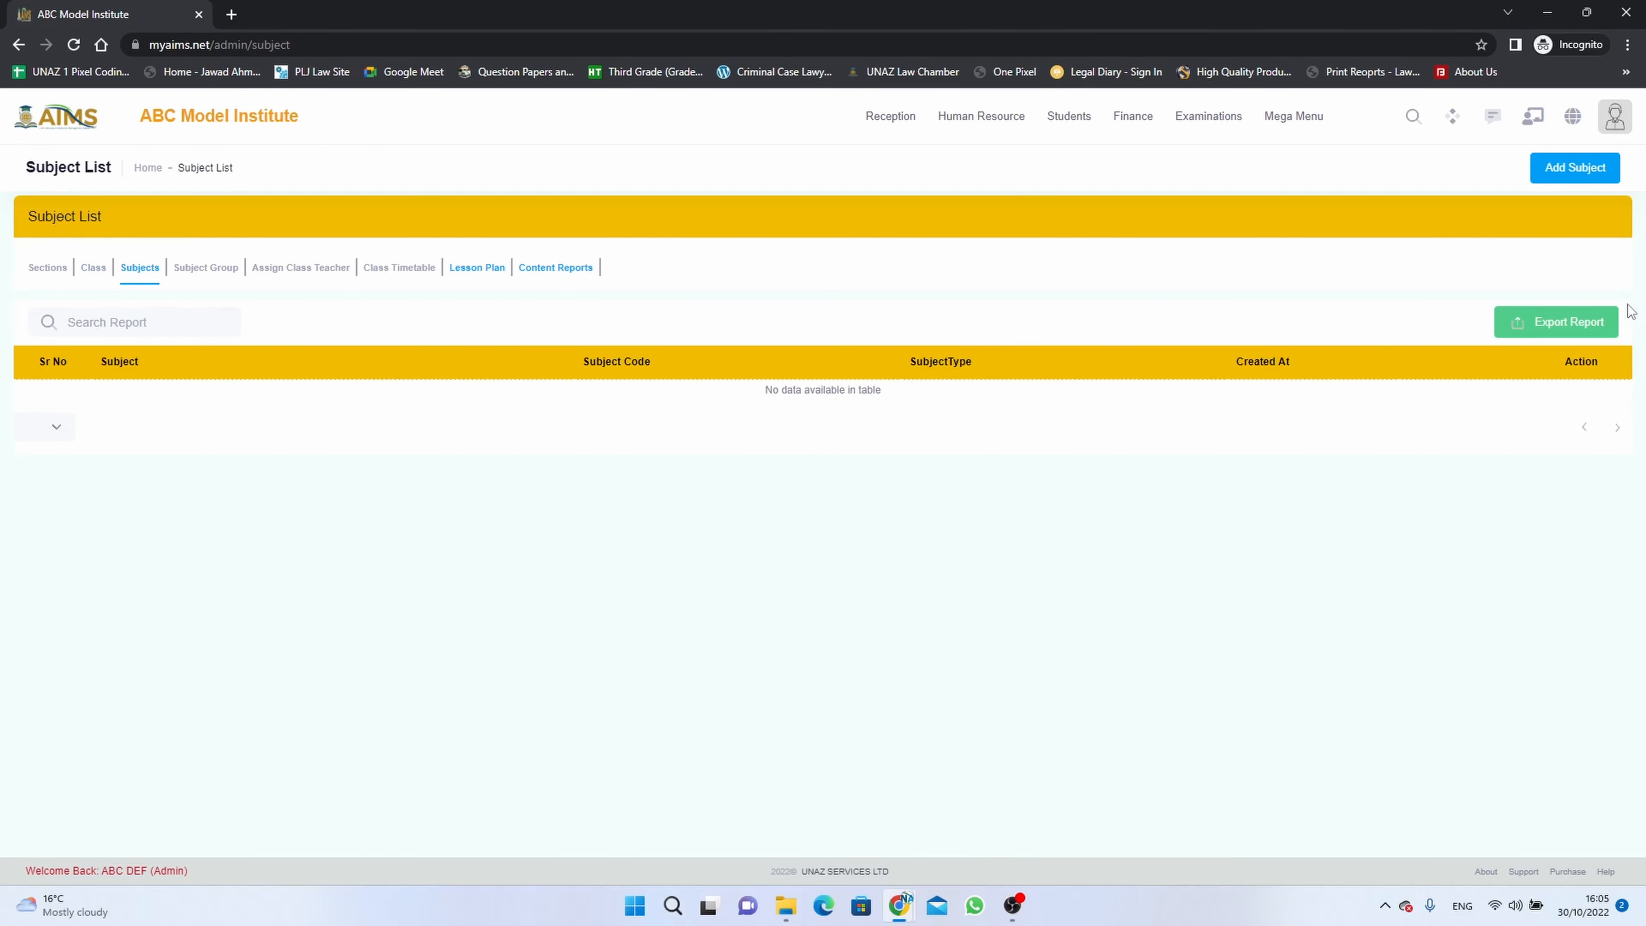
click(1574, 167)
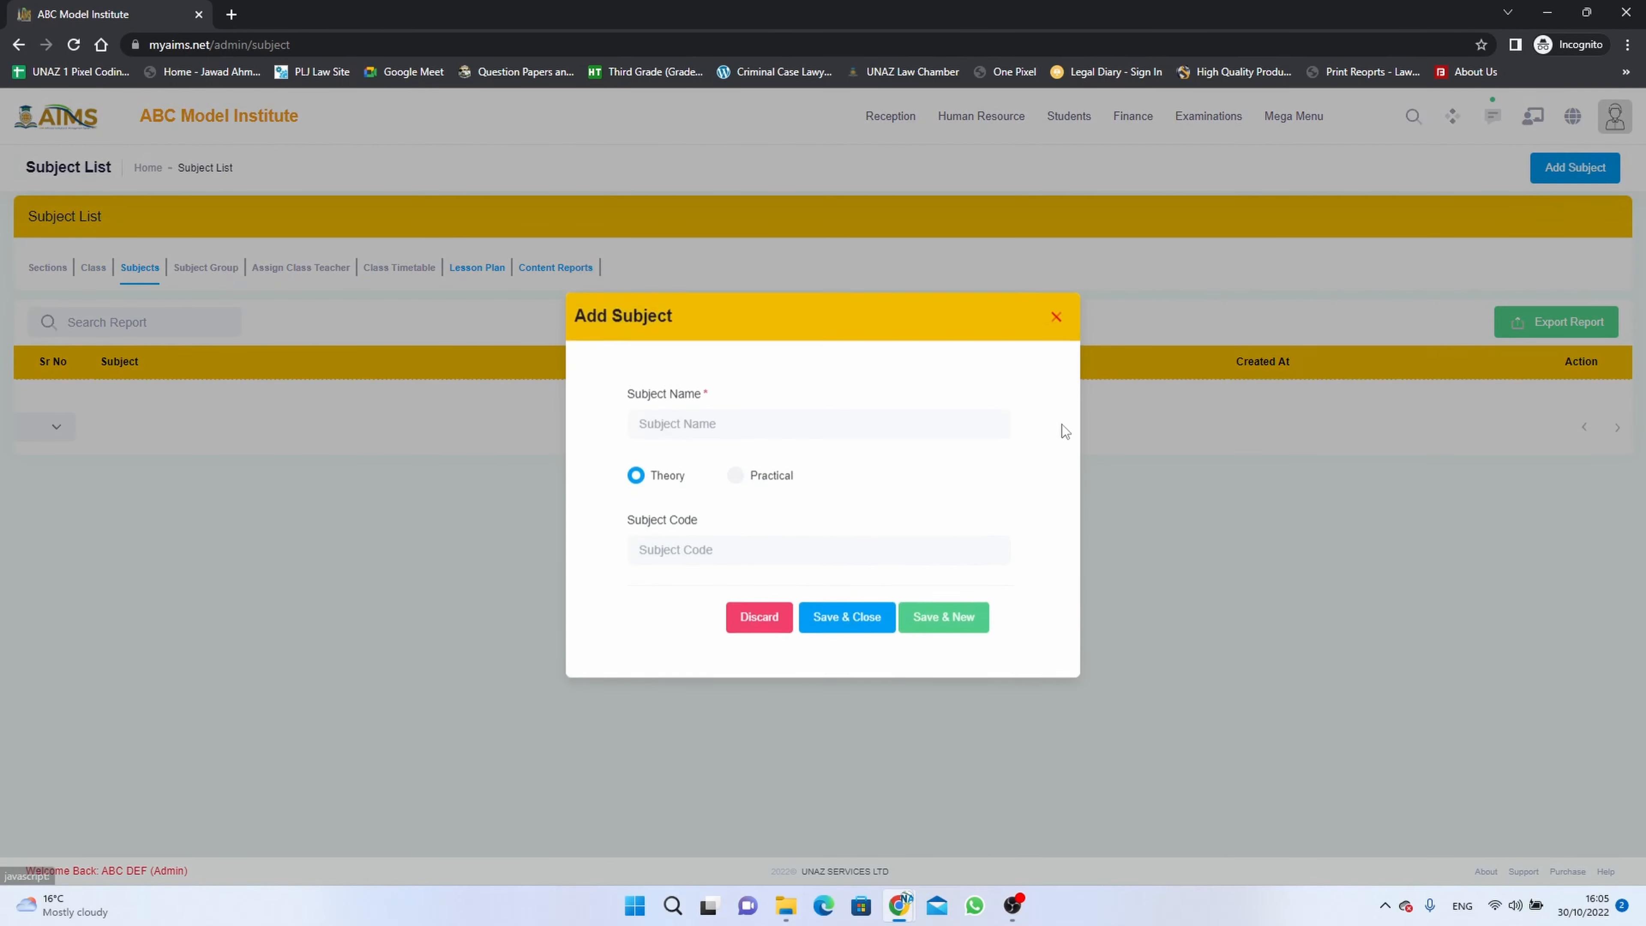
click(773, 416)
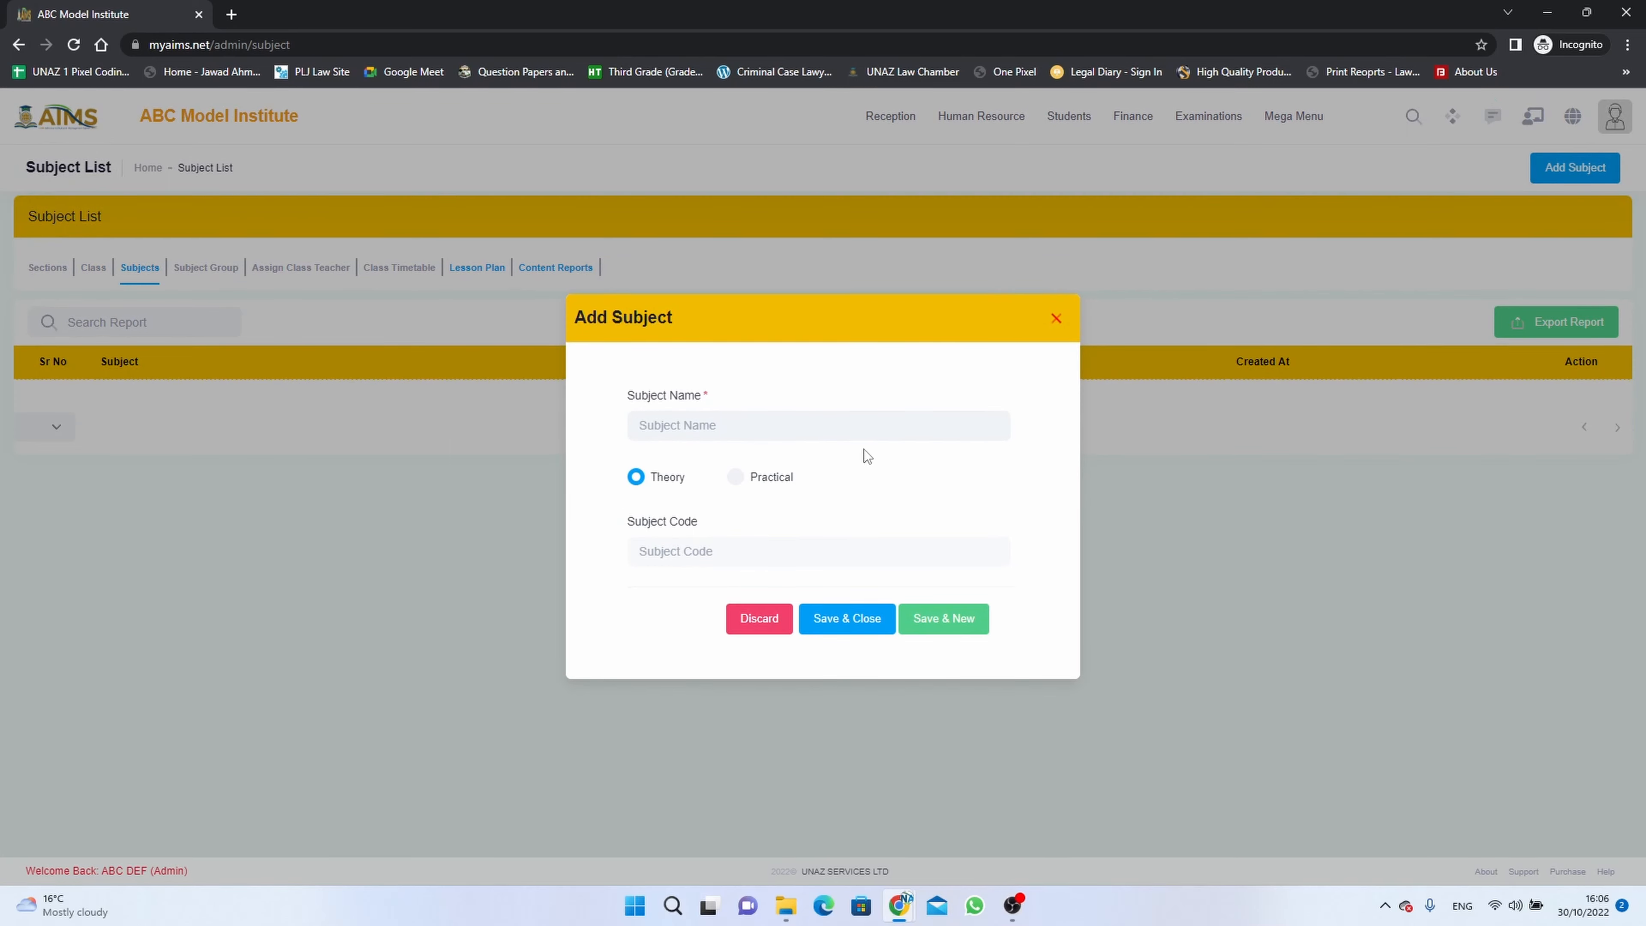
text(English)
click(764, 552)
text(A)
key(BackSpace)
text(ABC1001)
click(943, 617)
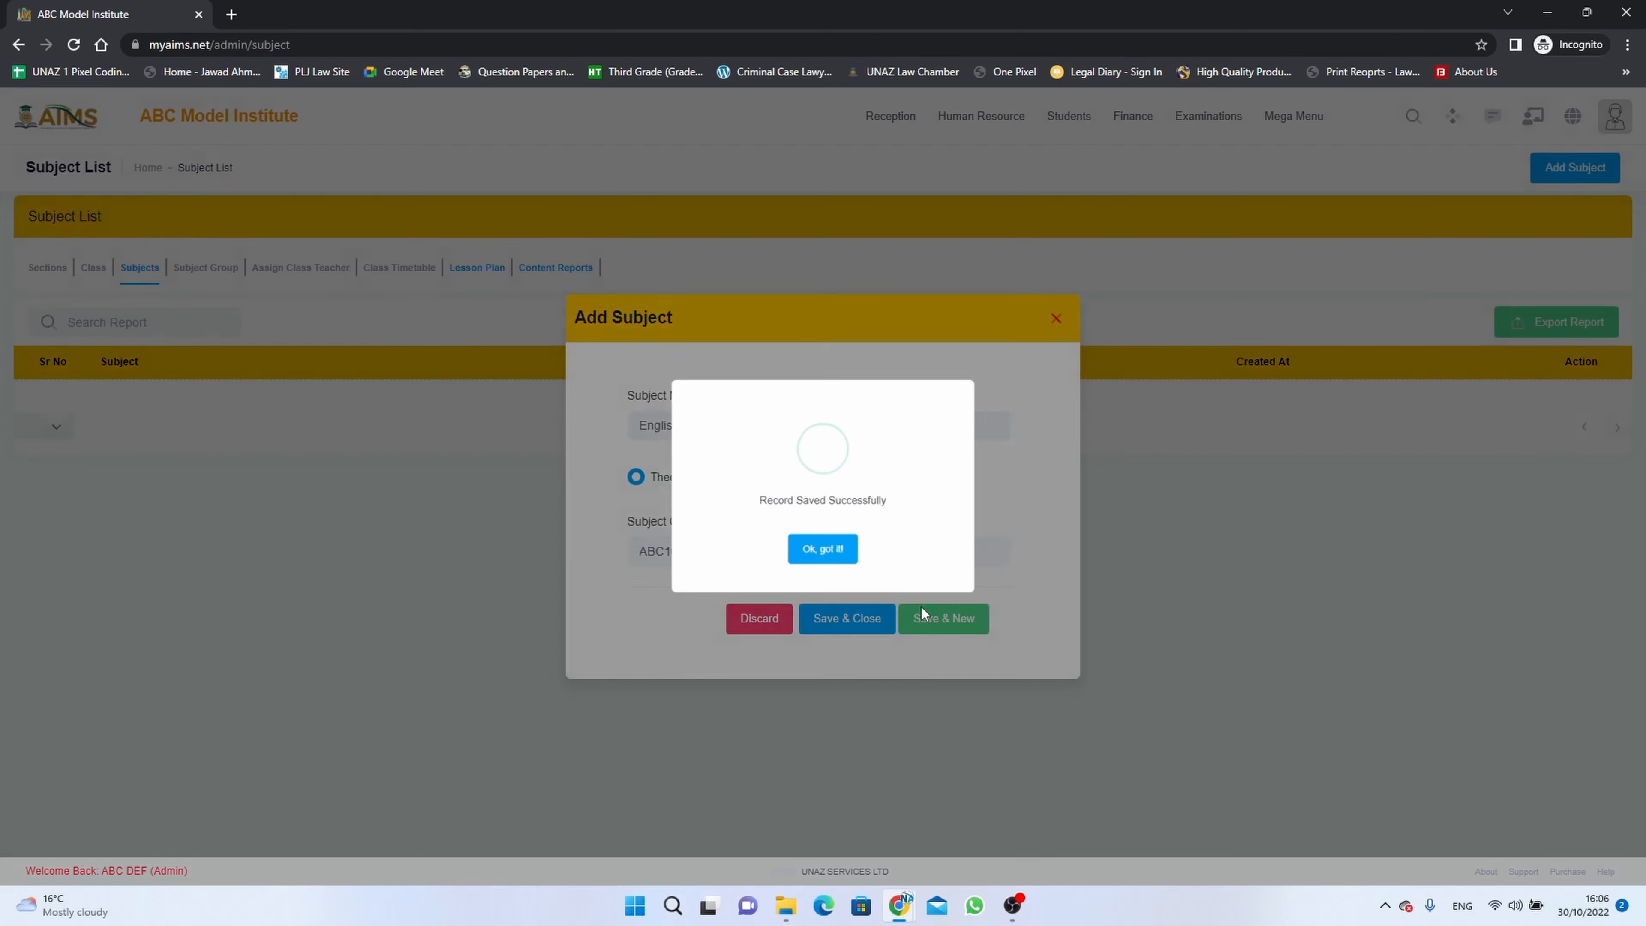
click(819, 562)
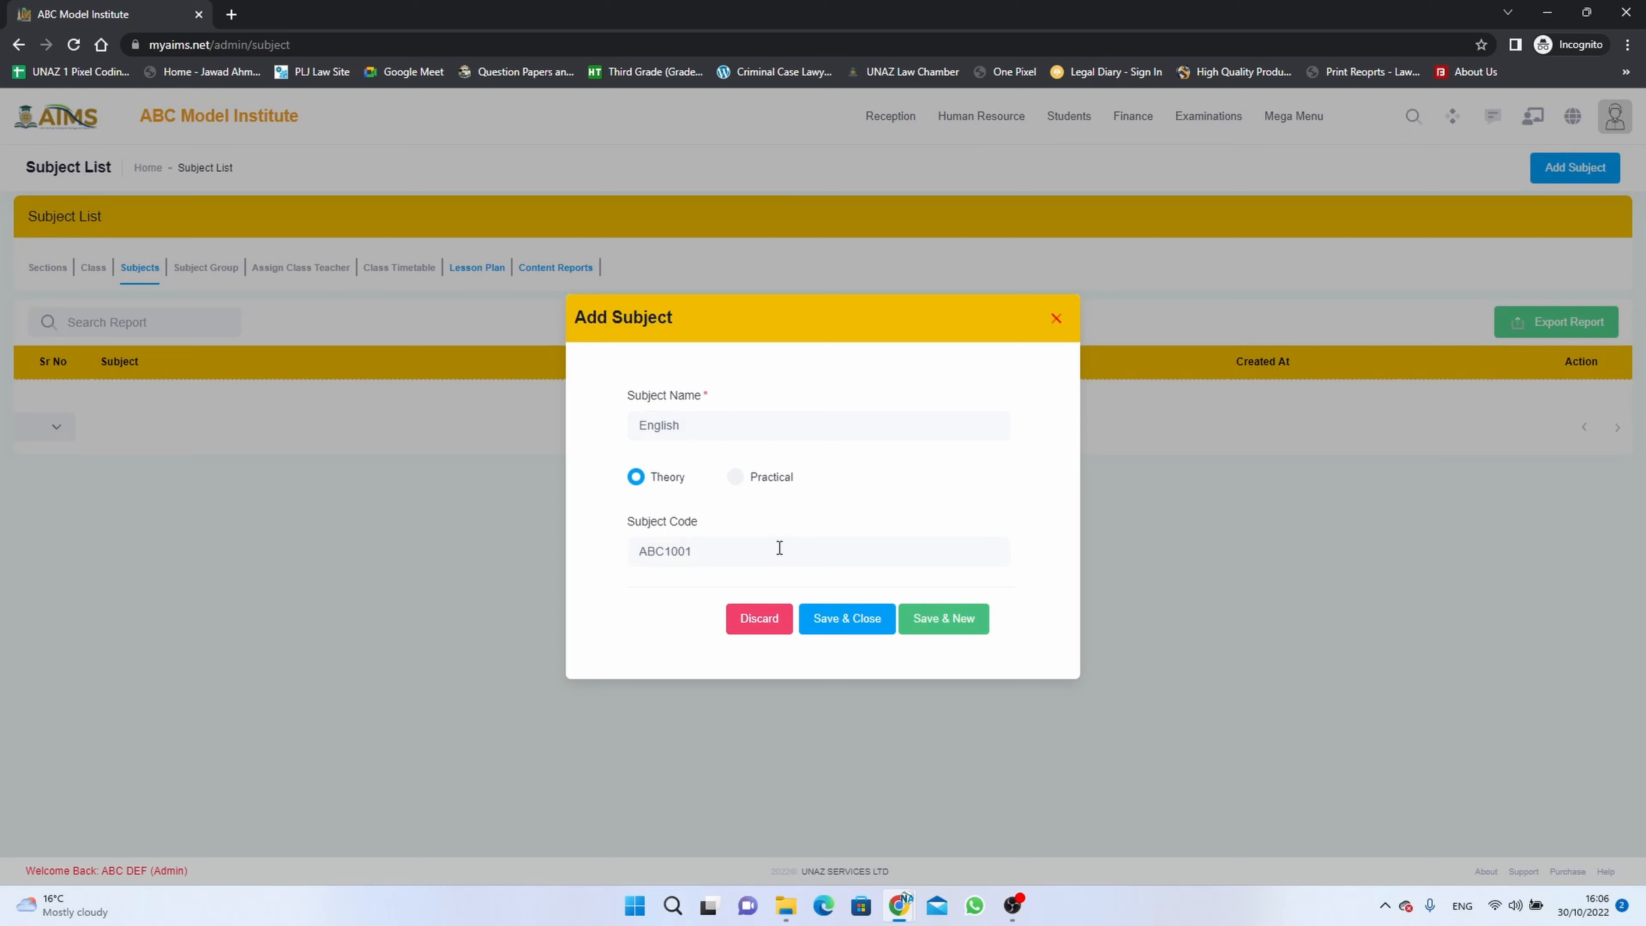
Step: Add the theory subject Maths with subject code ABC1002 and return to the subject list
drag(684, 425, 623, 427)
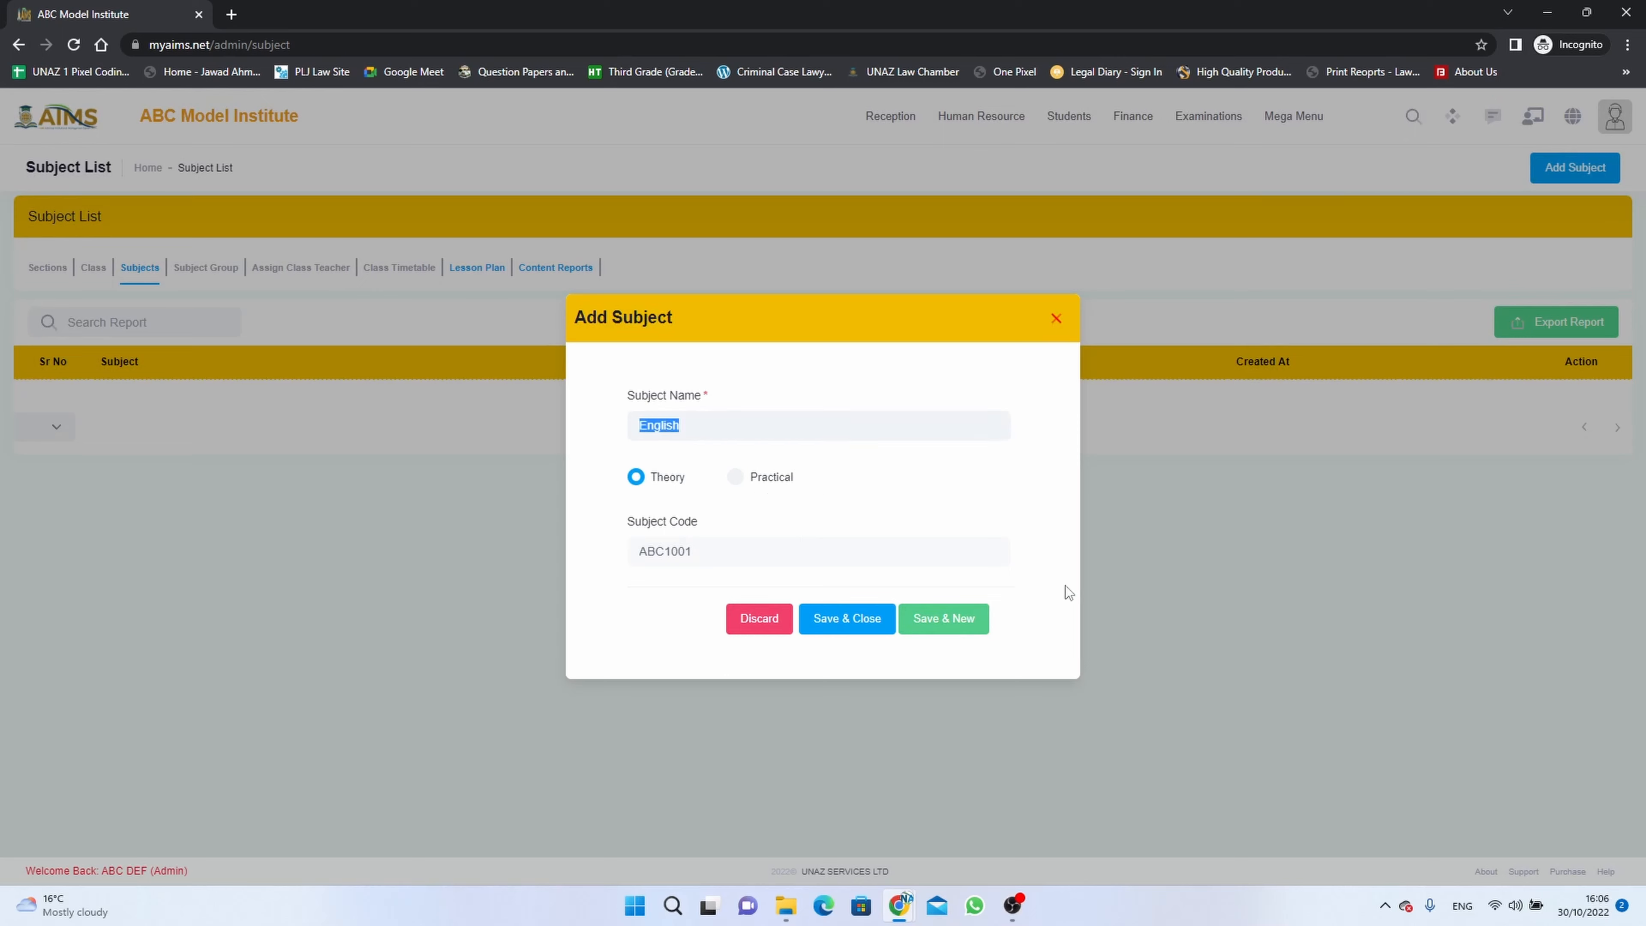
text(M)
key(BackSpace)
text(Maths)
click(744, 554)
key(BackSpace)
text(2)
click(848, 620)
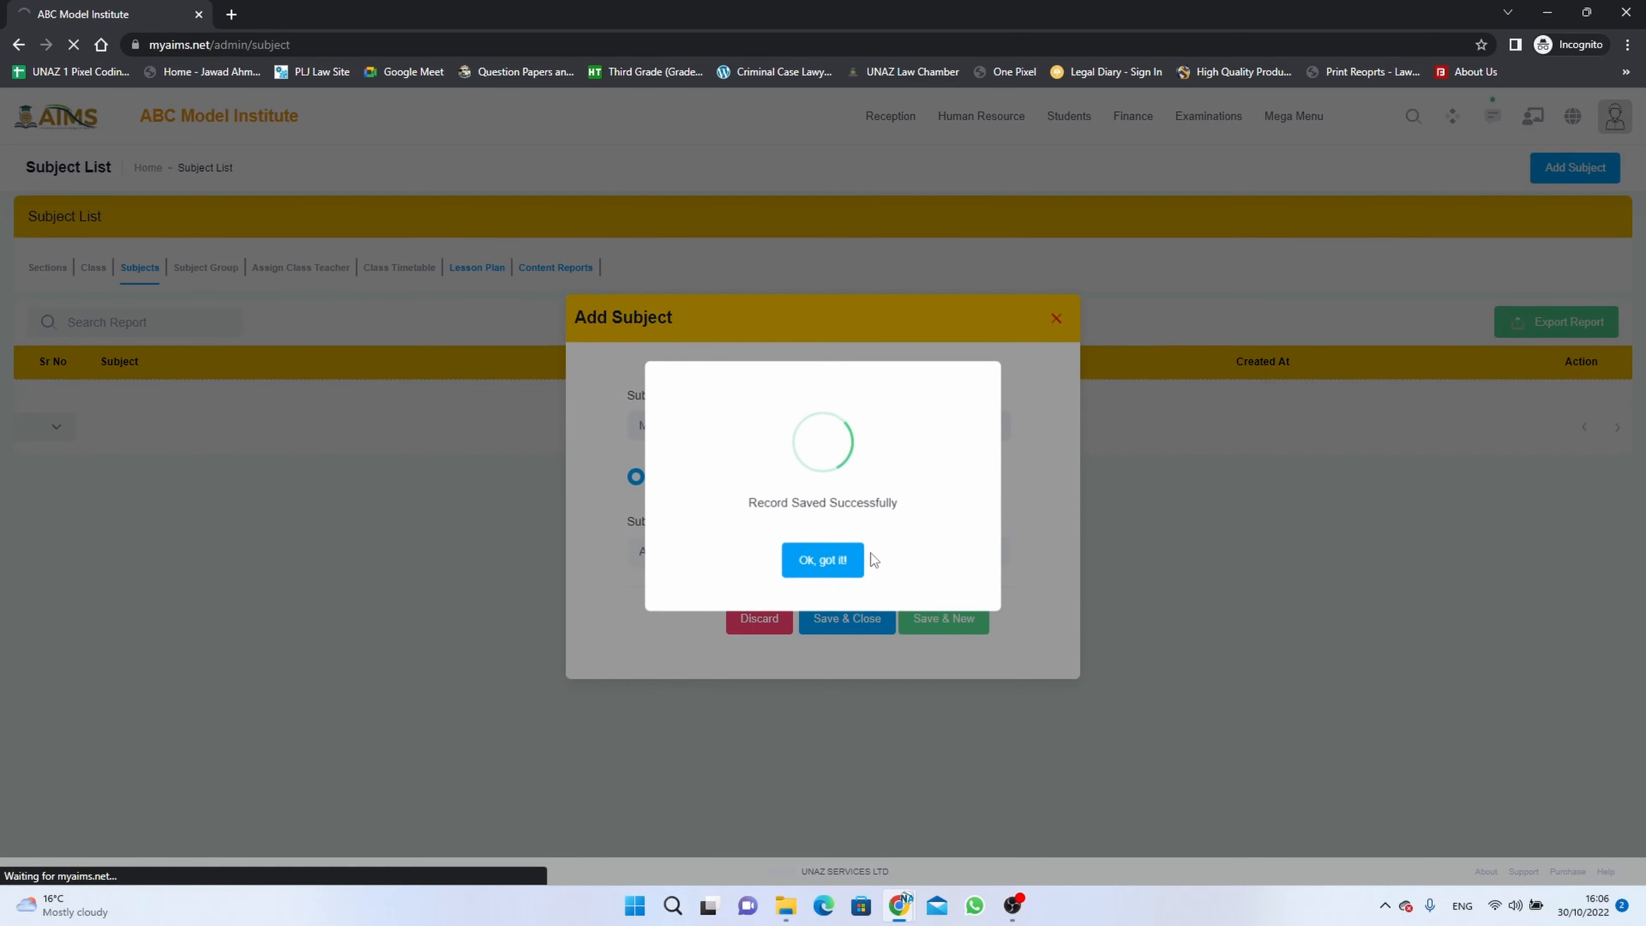
click(821, 564)
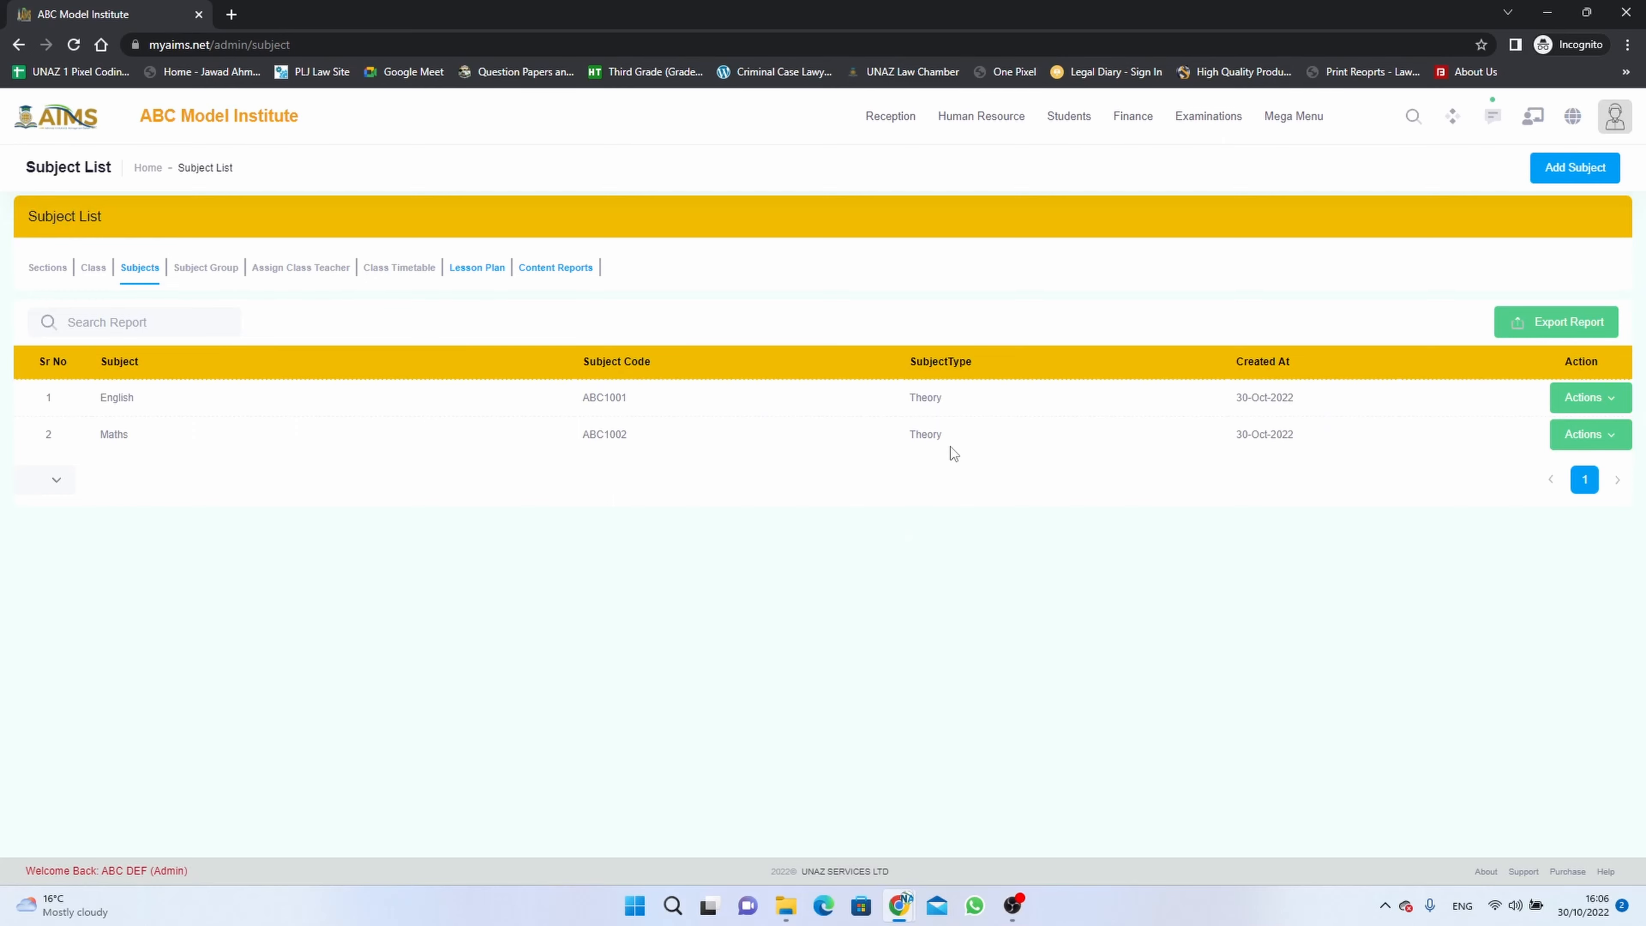
Step: Add the theory subject Social Studies with subject code ABC1003, keeping the form open for another subject
click(1591, 167)
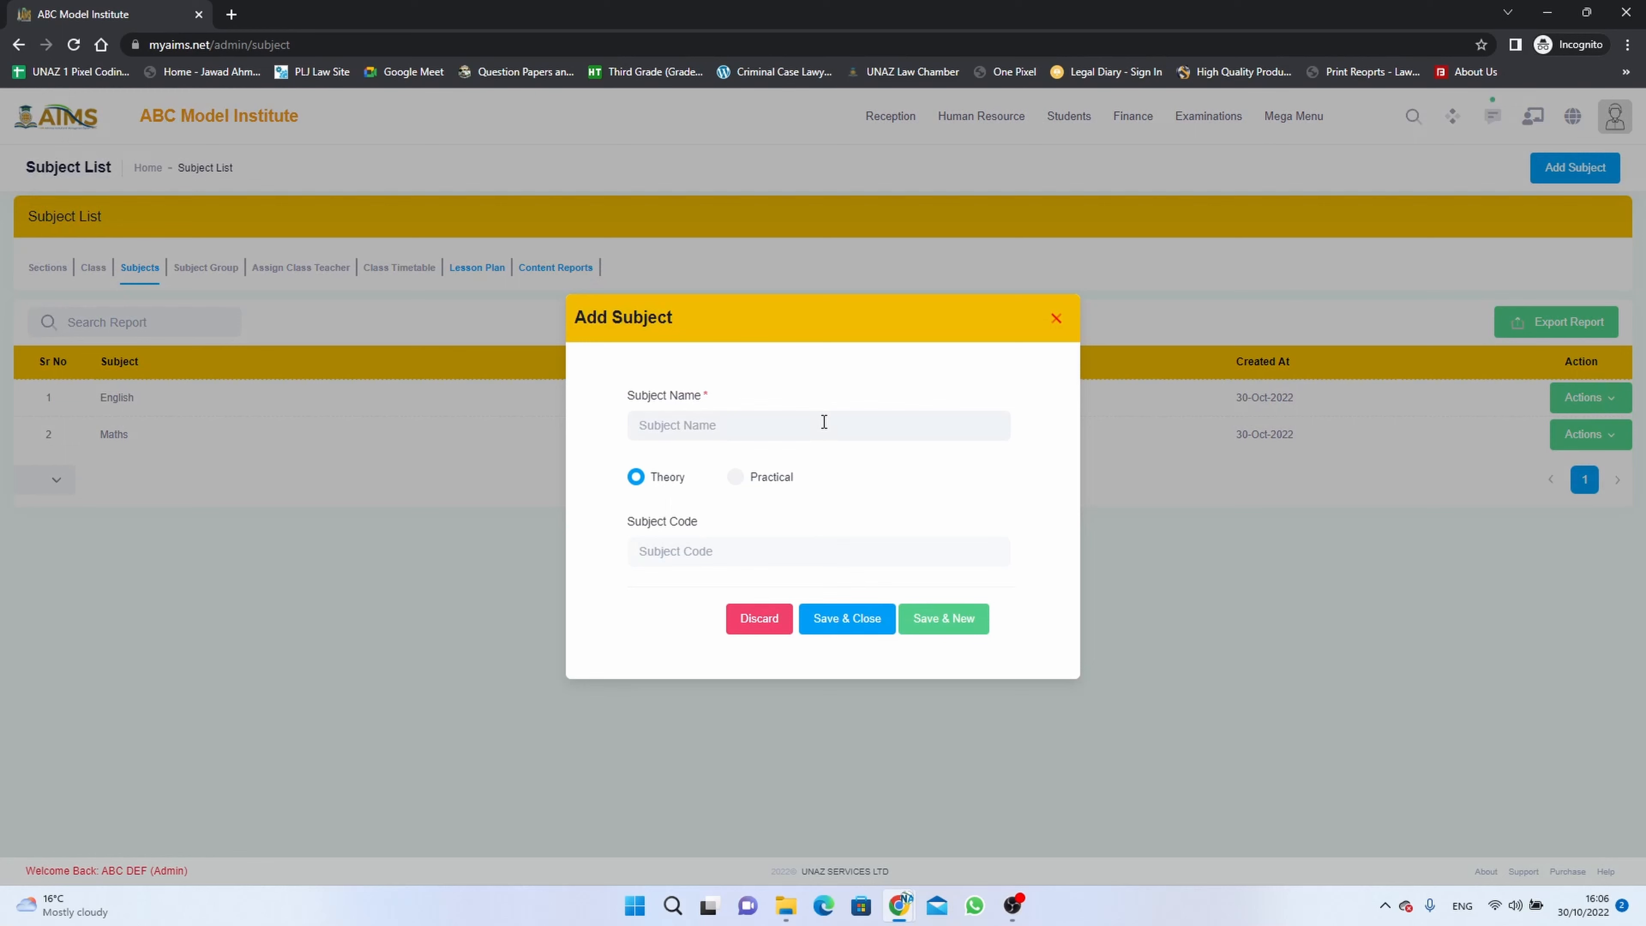
text(Social Studies)
click(784, 541)
text(ABC1003)
click(938, 624)
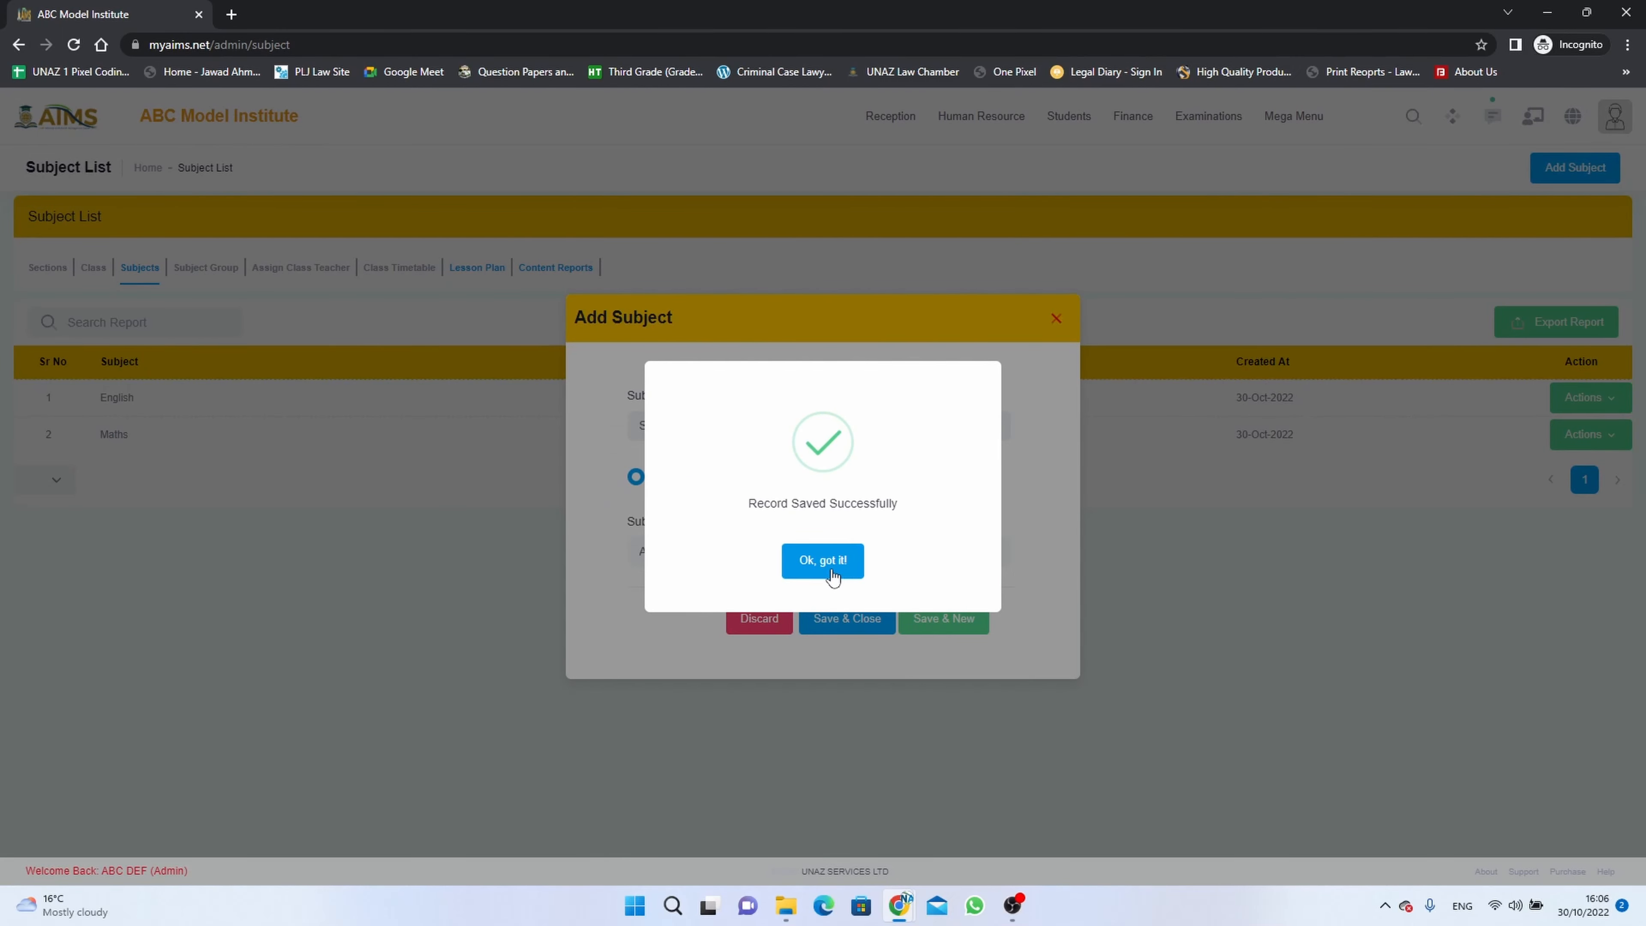
click(833, 577)
Step: Add the theory subject General Science with subject code ABC1004 and return to the subject list
drag(736, 427, 569, 431)
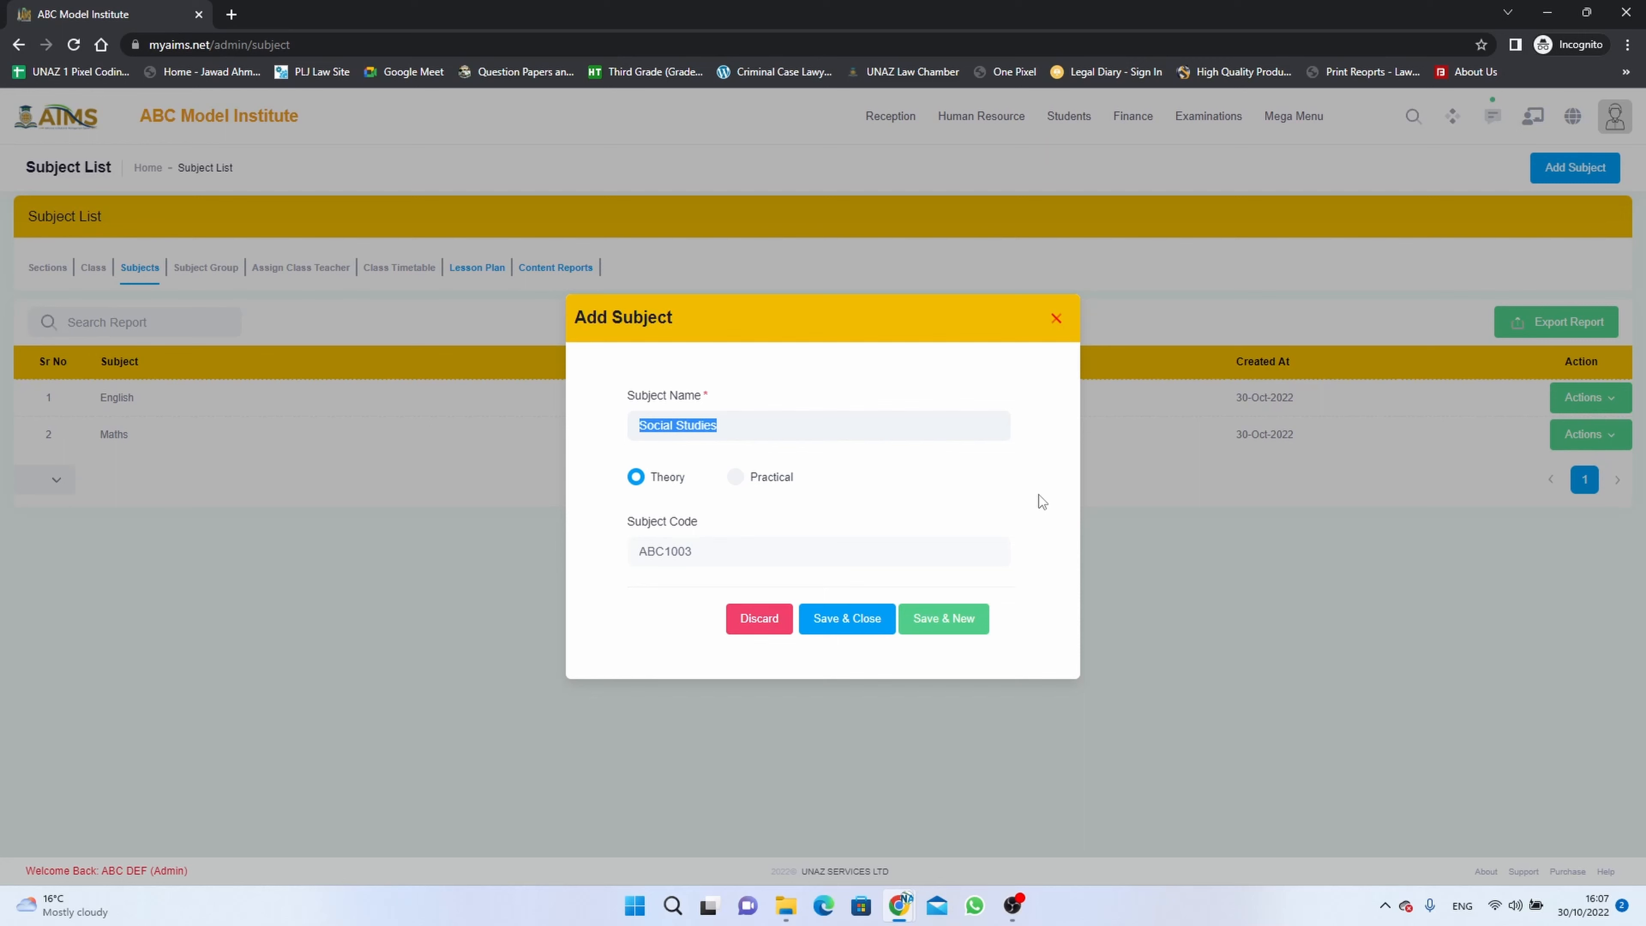
text(General Science)
click(802, 555)
key(BackSpace)
text(4)
click(866, 621)
click(842, 563)
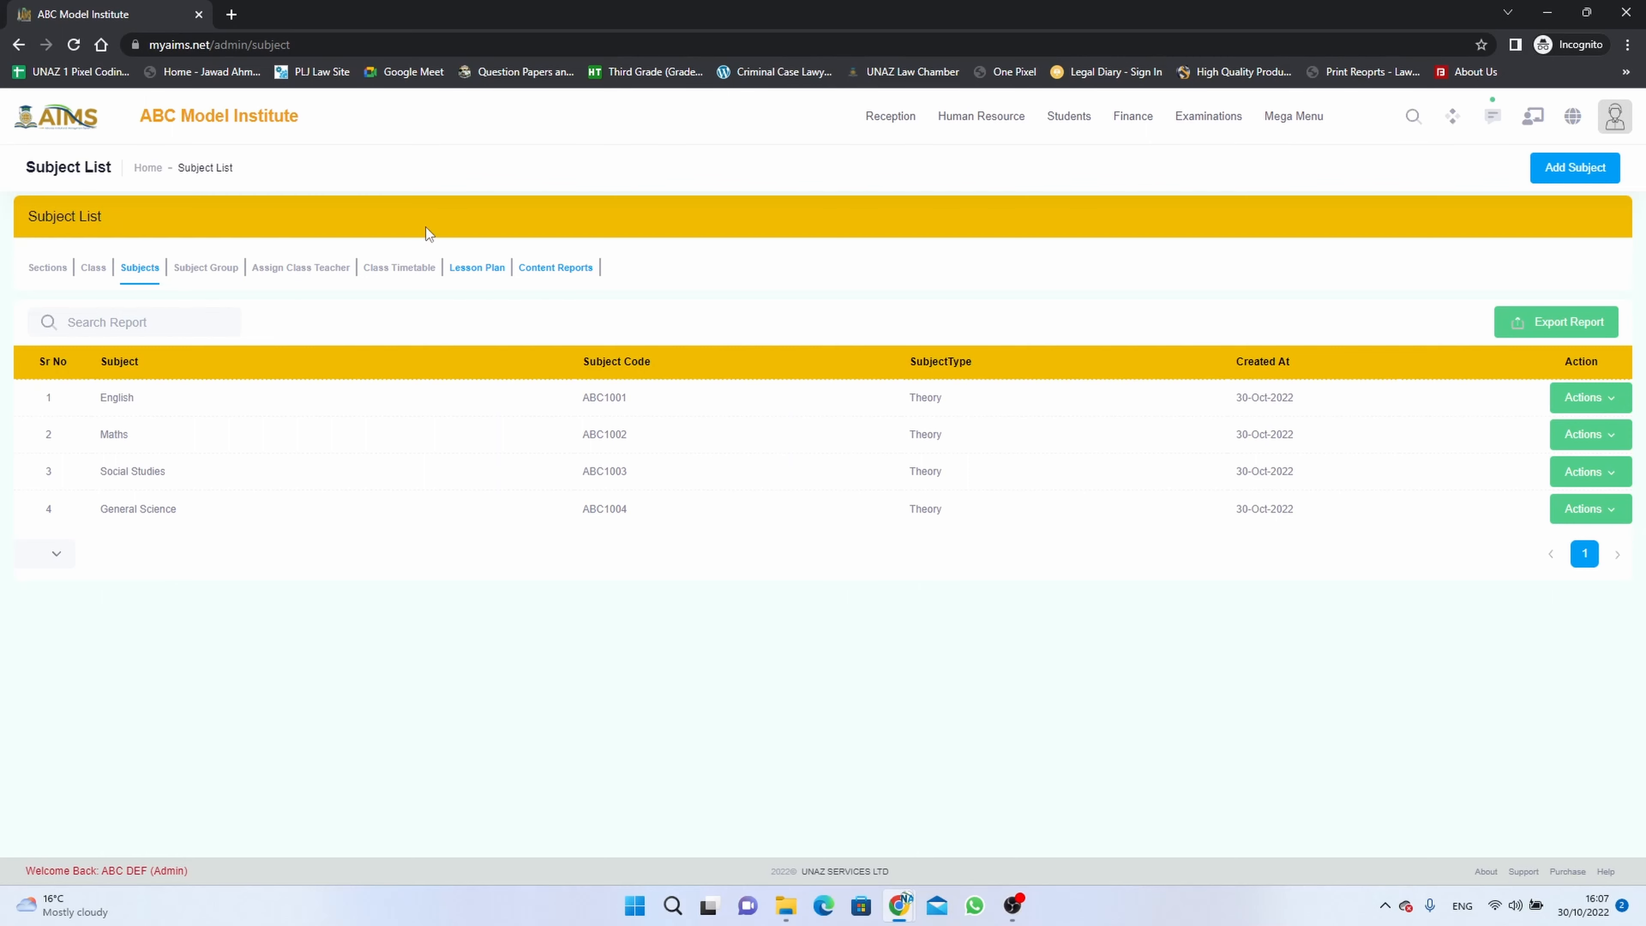
Step: Start a new subject group named General for the class Play Group, covering sections A and B
click(207, 268)
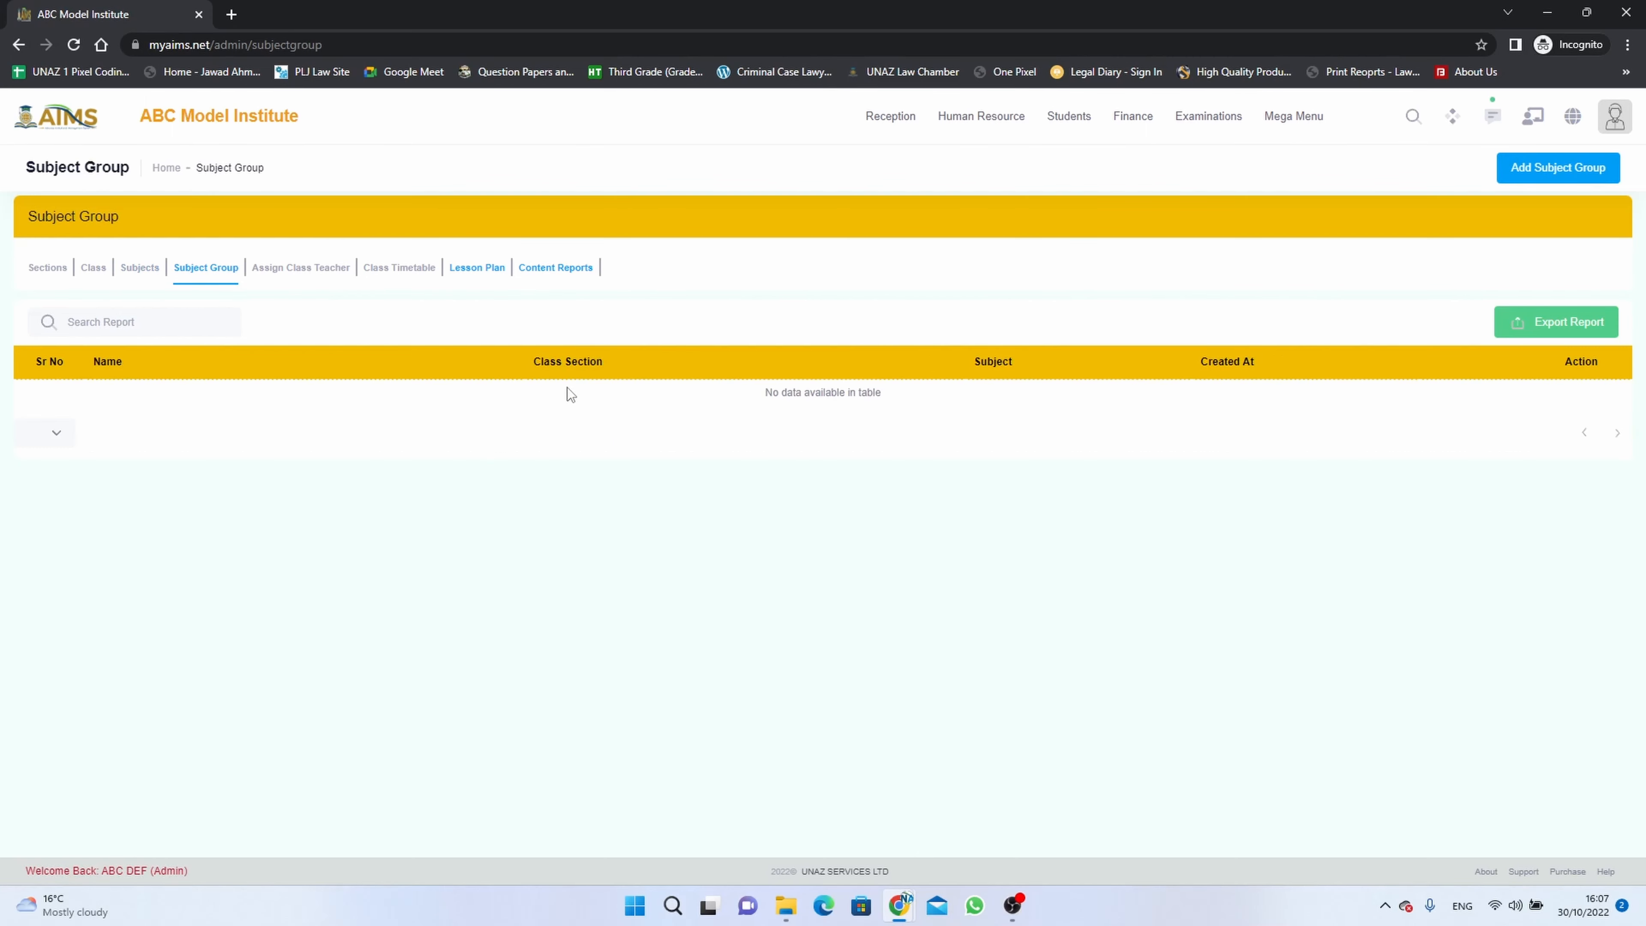
click(1523, 172)
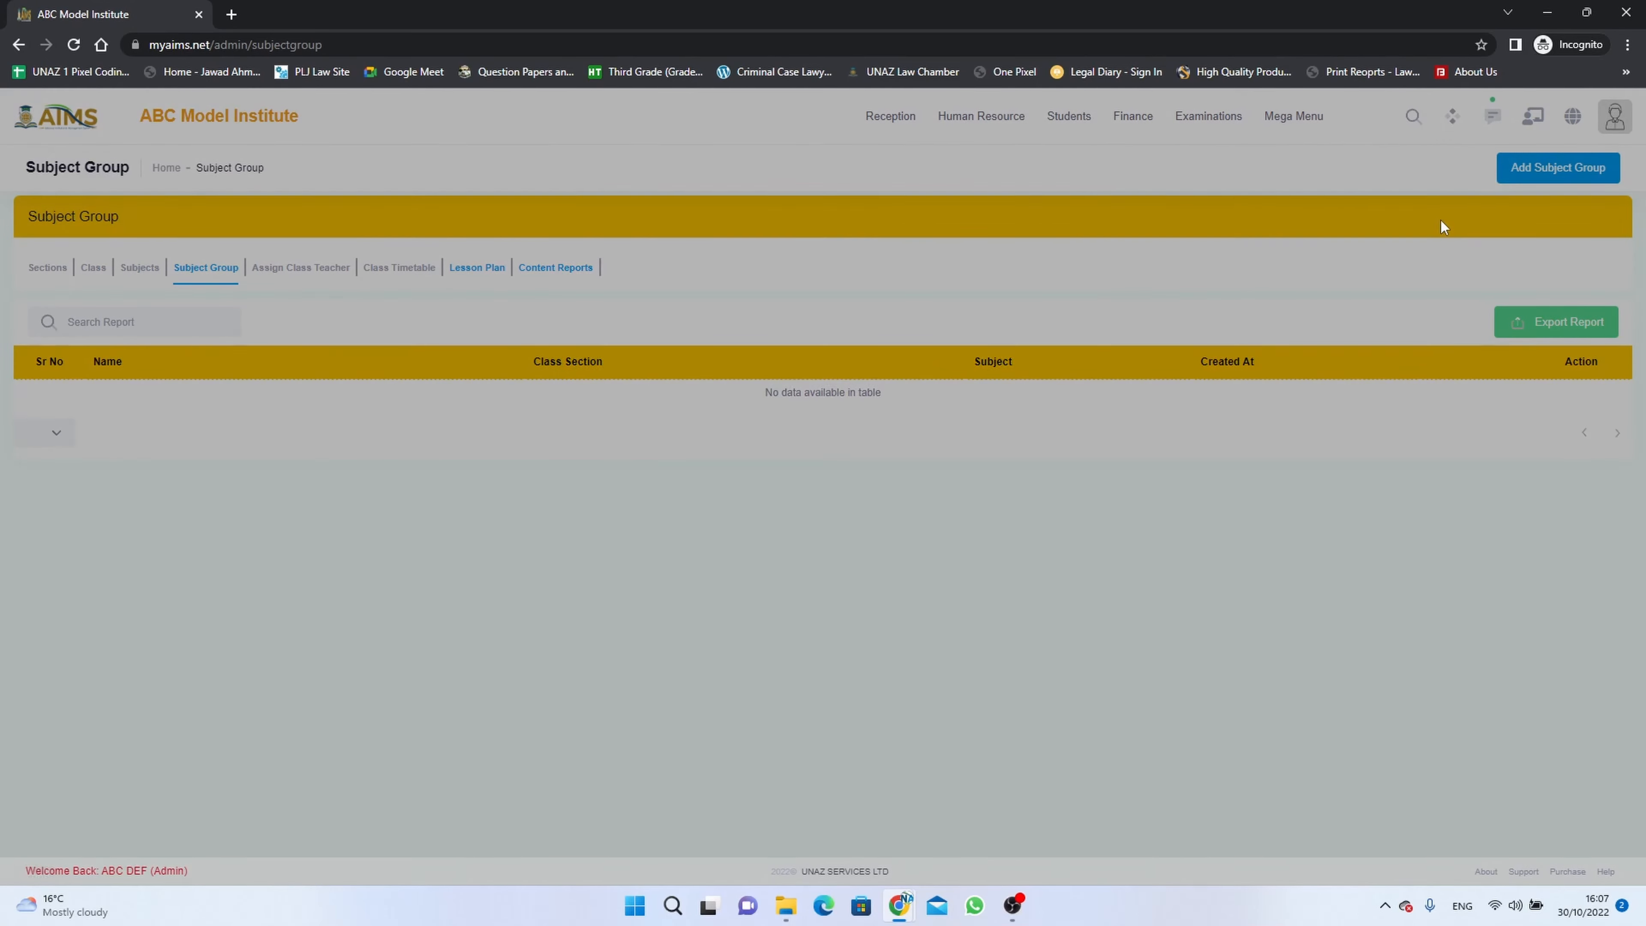
click(889, 311)
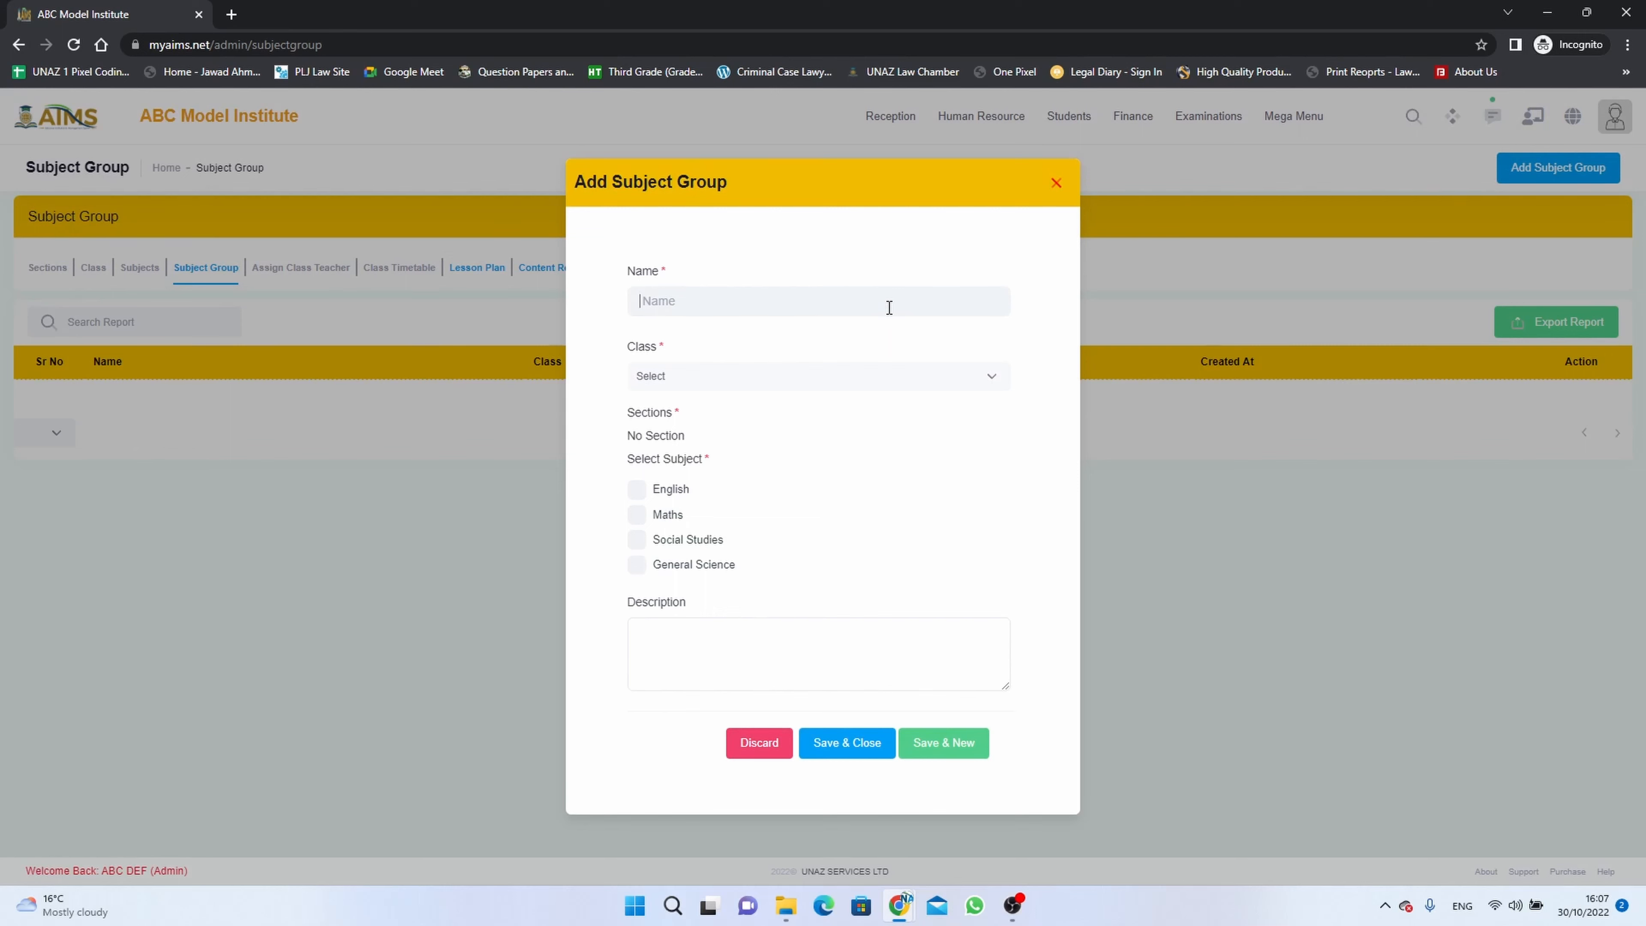
text(General)
click(913, 381)
click(887, 414)
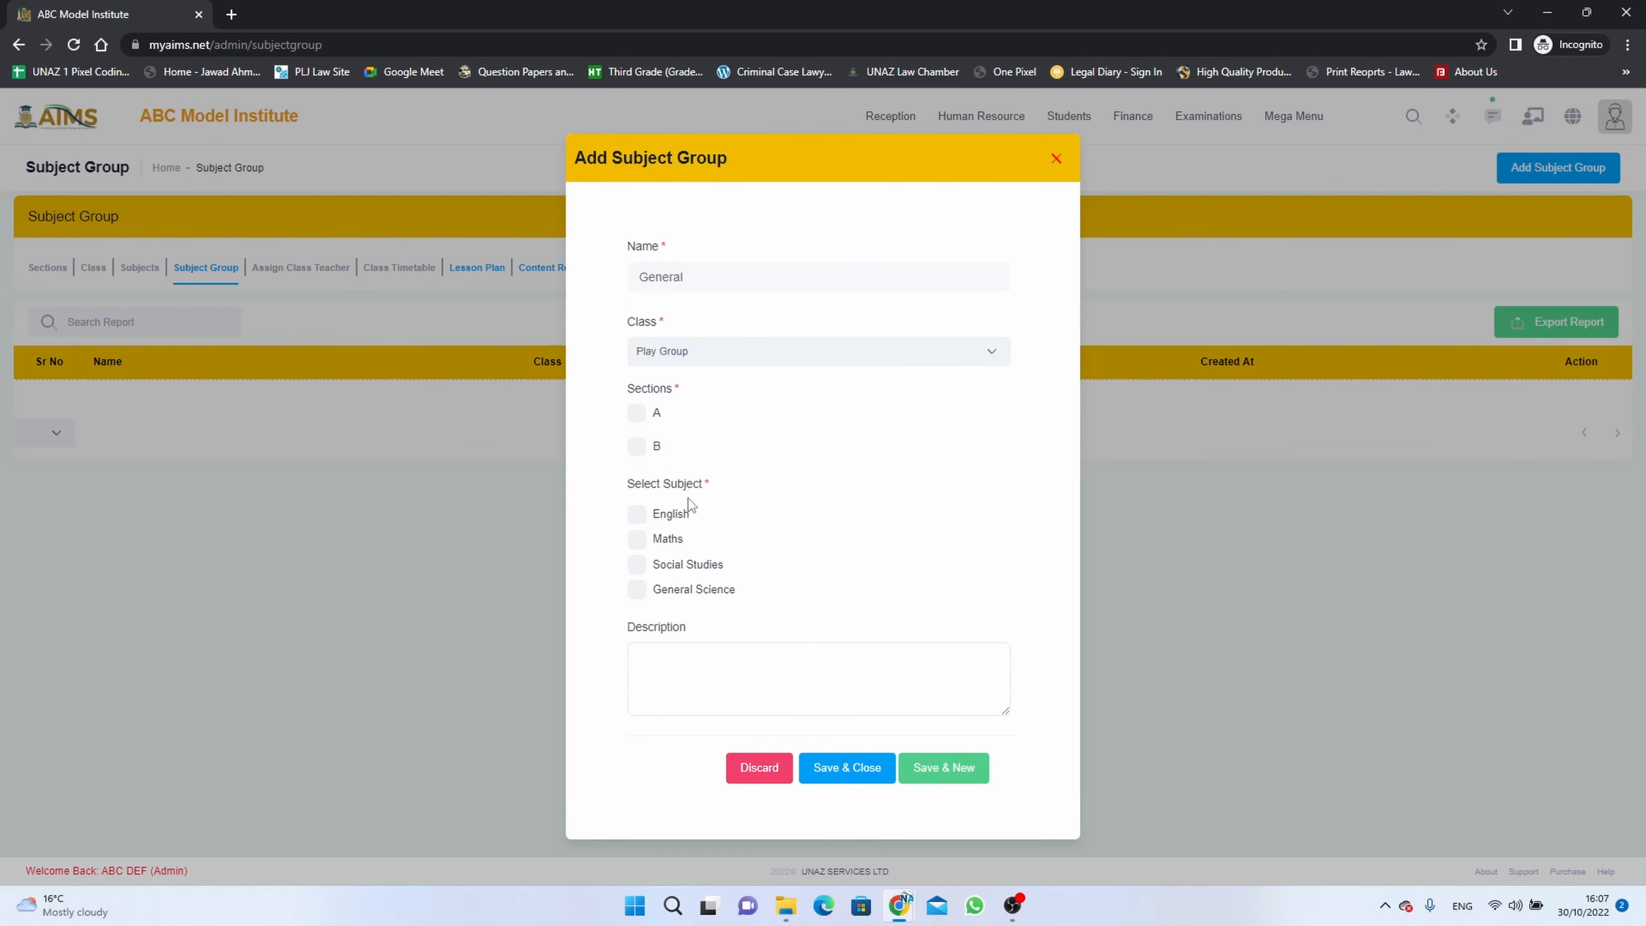
click(637, 413)
click(637, 446)
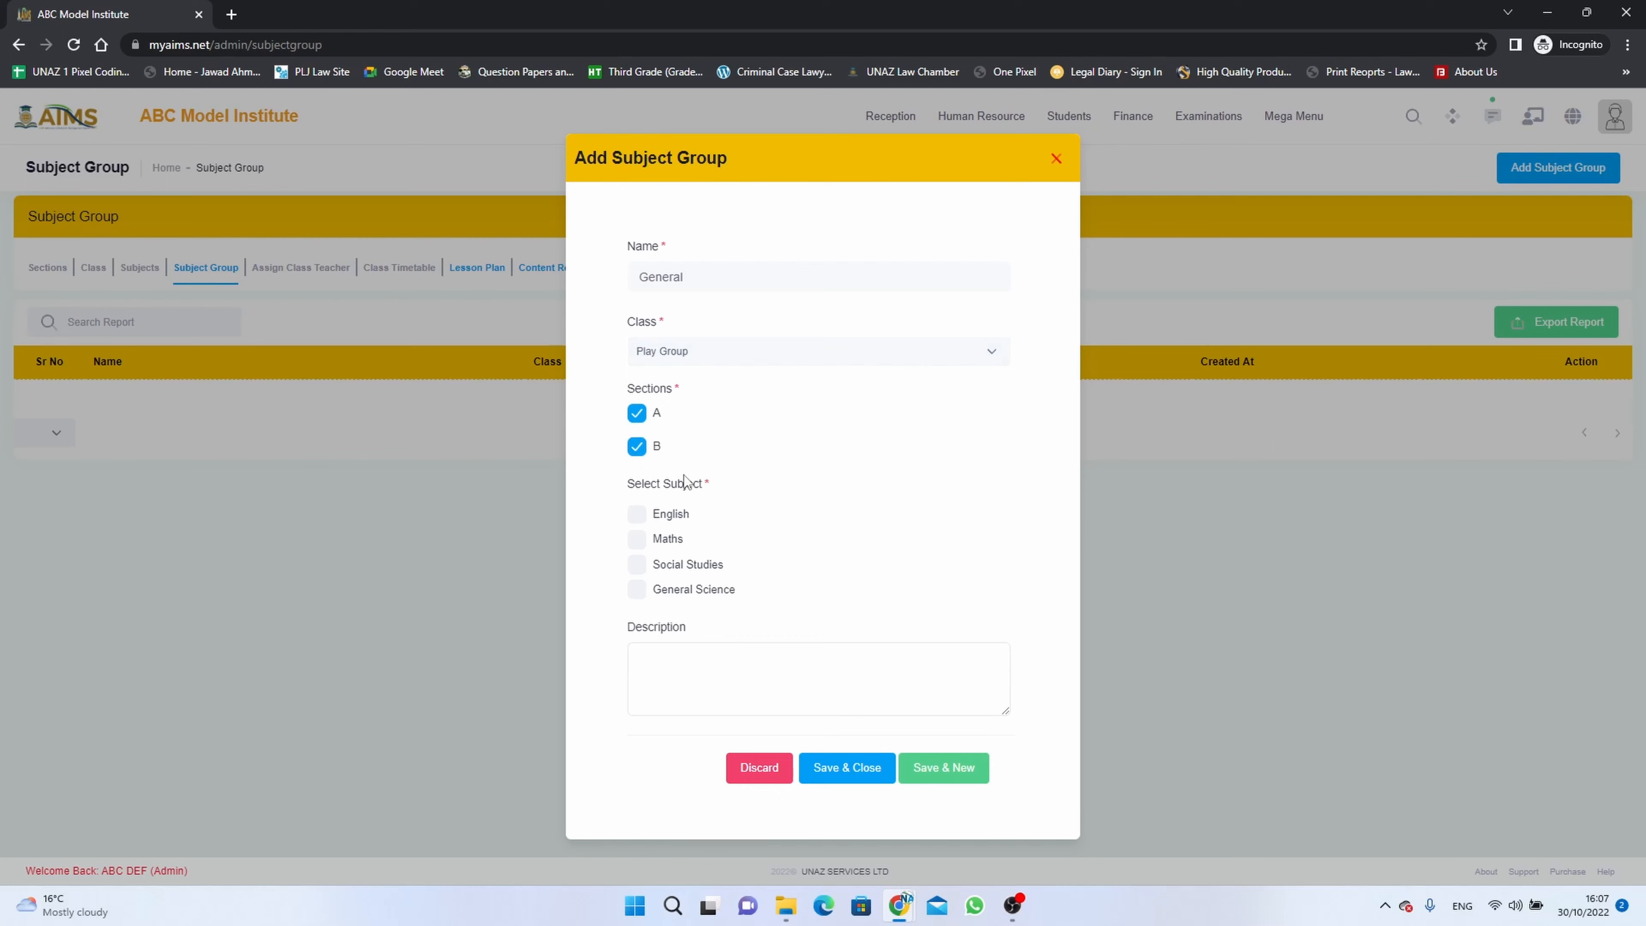
Step: Include the subjects English, Maths, Social Studies and General Science in the subject group
click(638, 518)
click(637, 541)
click(637, 566)
click(639, 590)
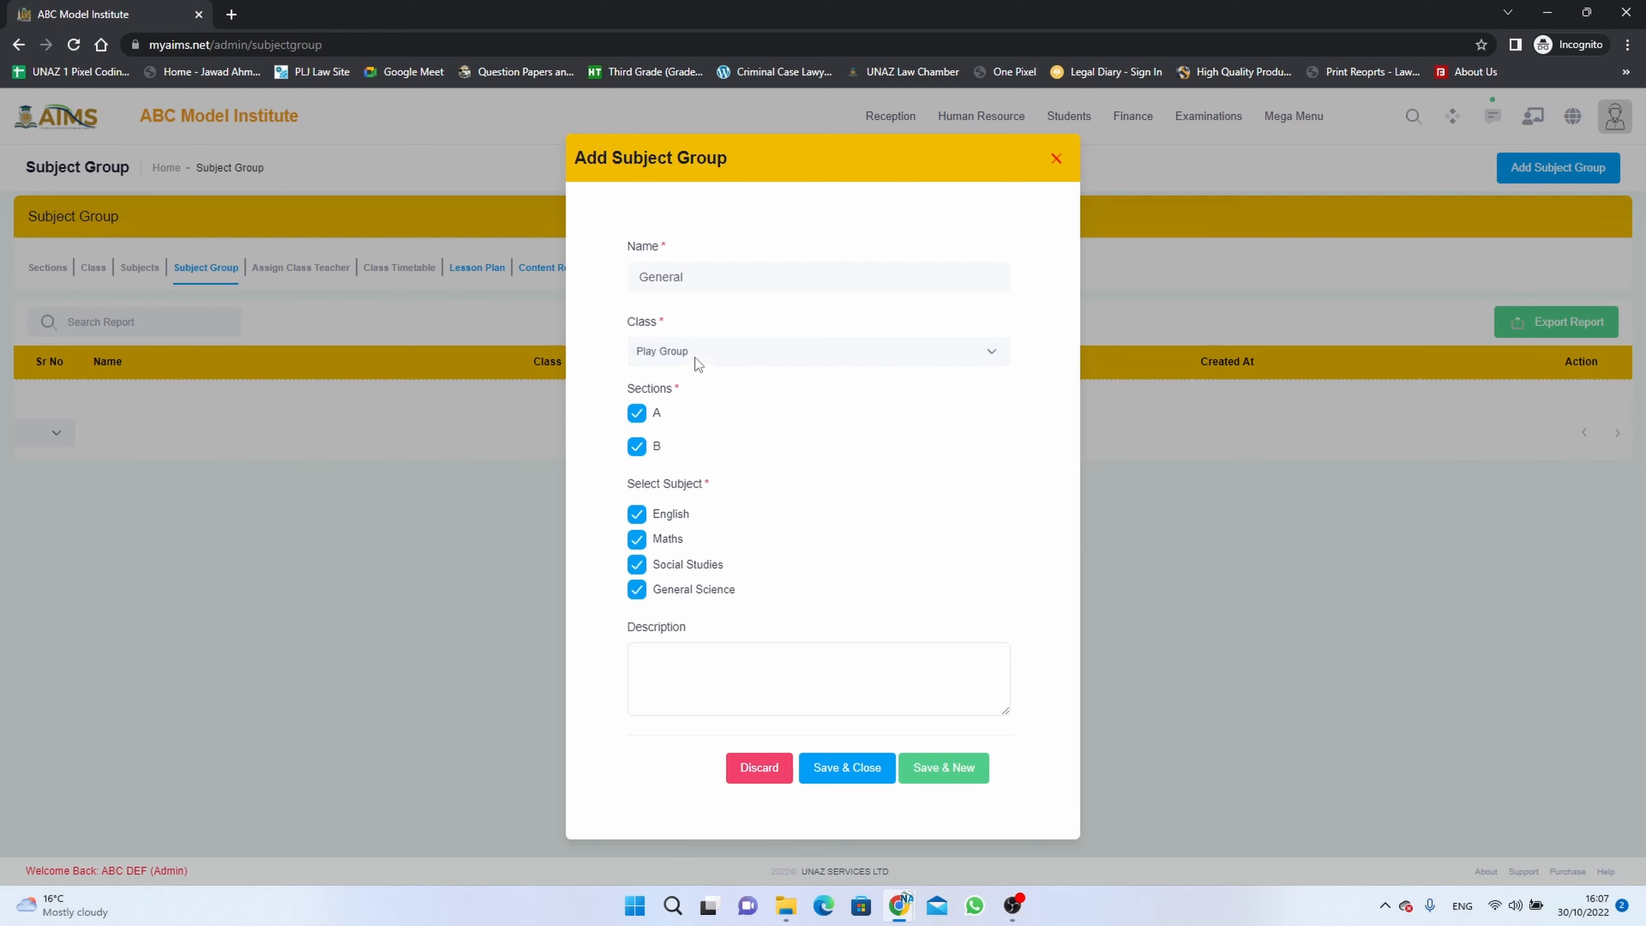
Step: Rename the new subject group as Play Group General
click(699, 284)
text(General Play Group)
drag(760, 275, 634, 277)
key(BackSpace)
text(Play Group Gener)
Step: Copy the group name Play Group General into the description and save the subject group, keeping the form open for another one
drag(772, 291, 631, 276)
key(ctrl+c)
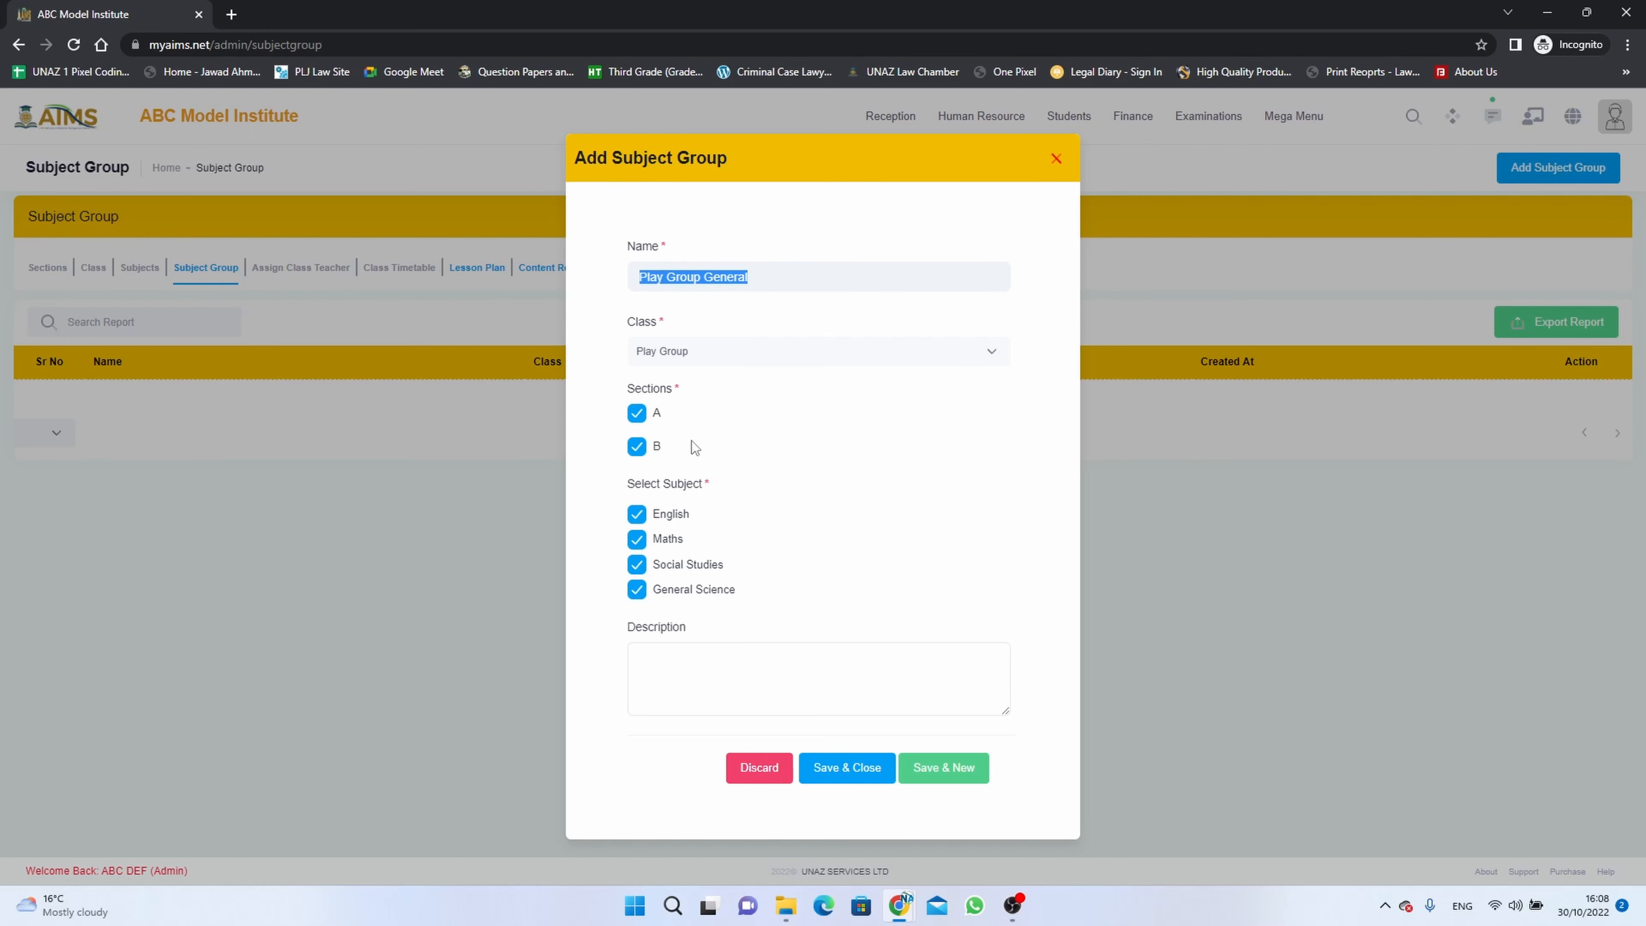
click(814, 661)
key(ctrl+v)
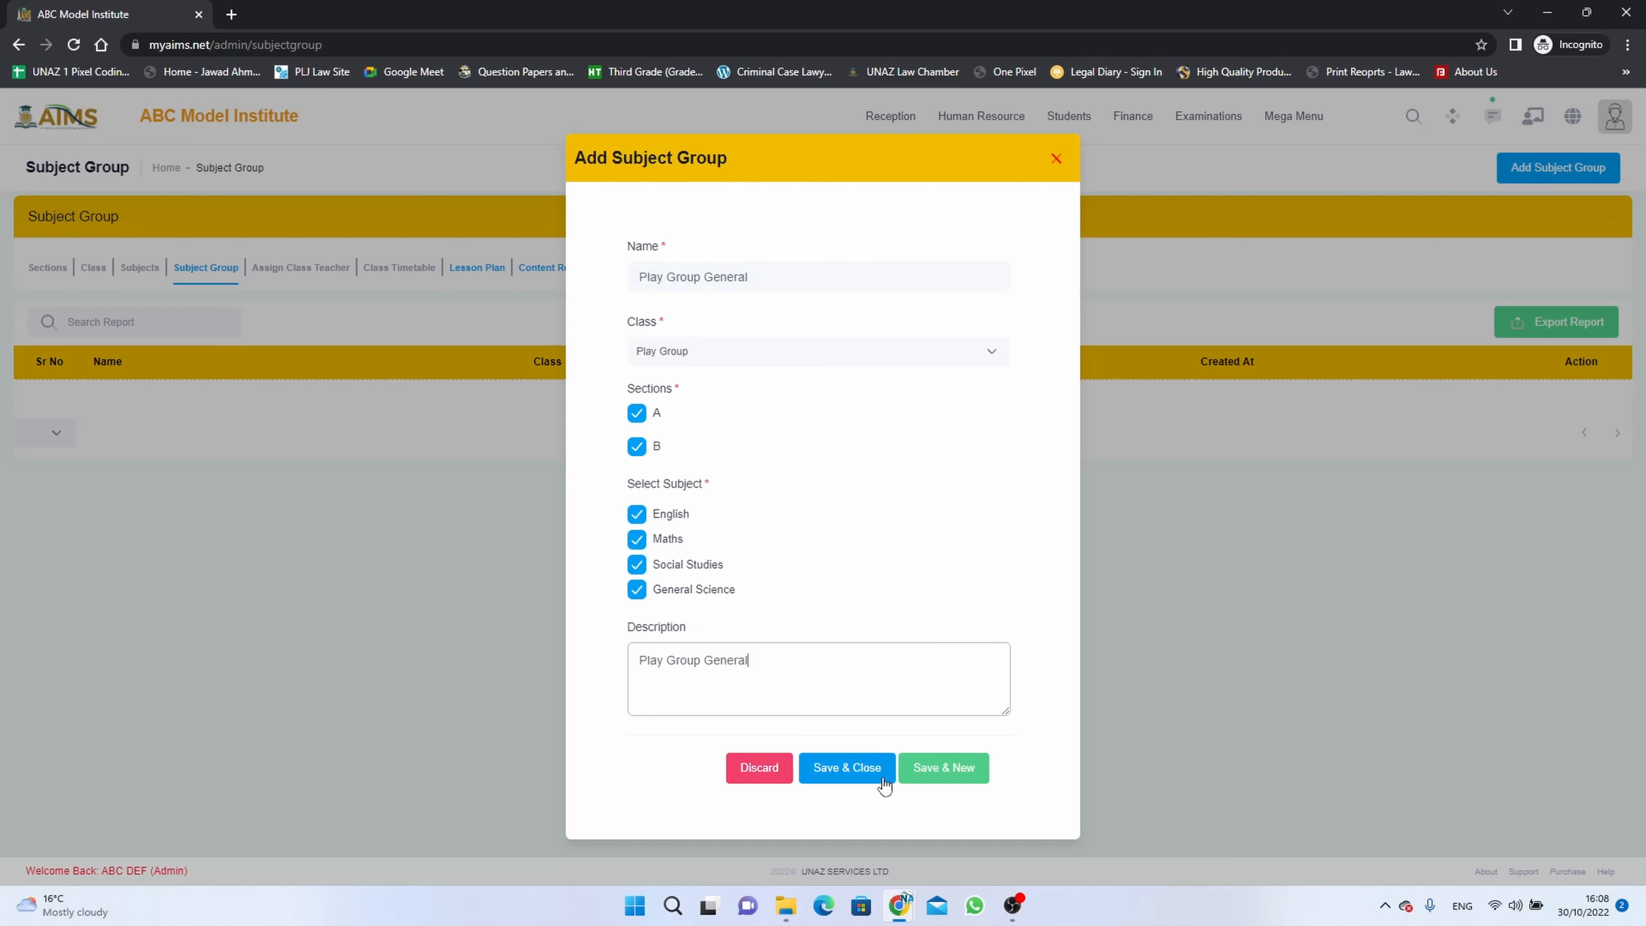
click(924, 778)
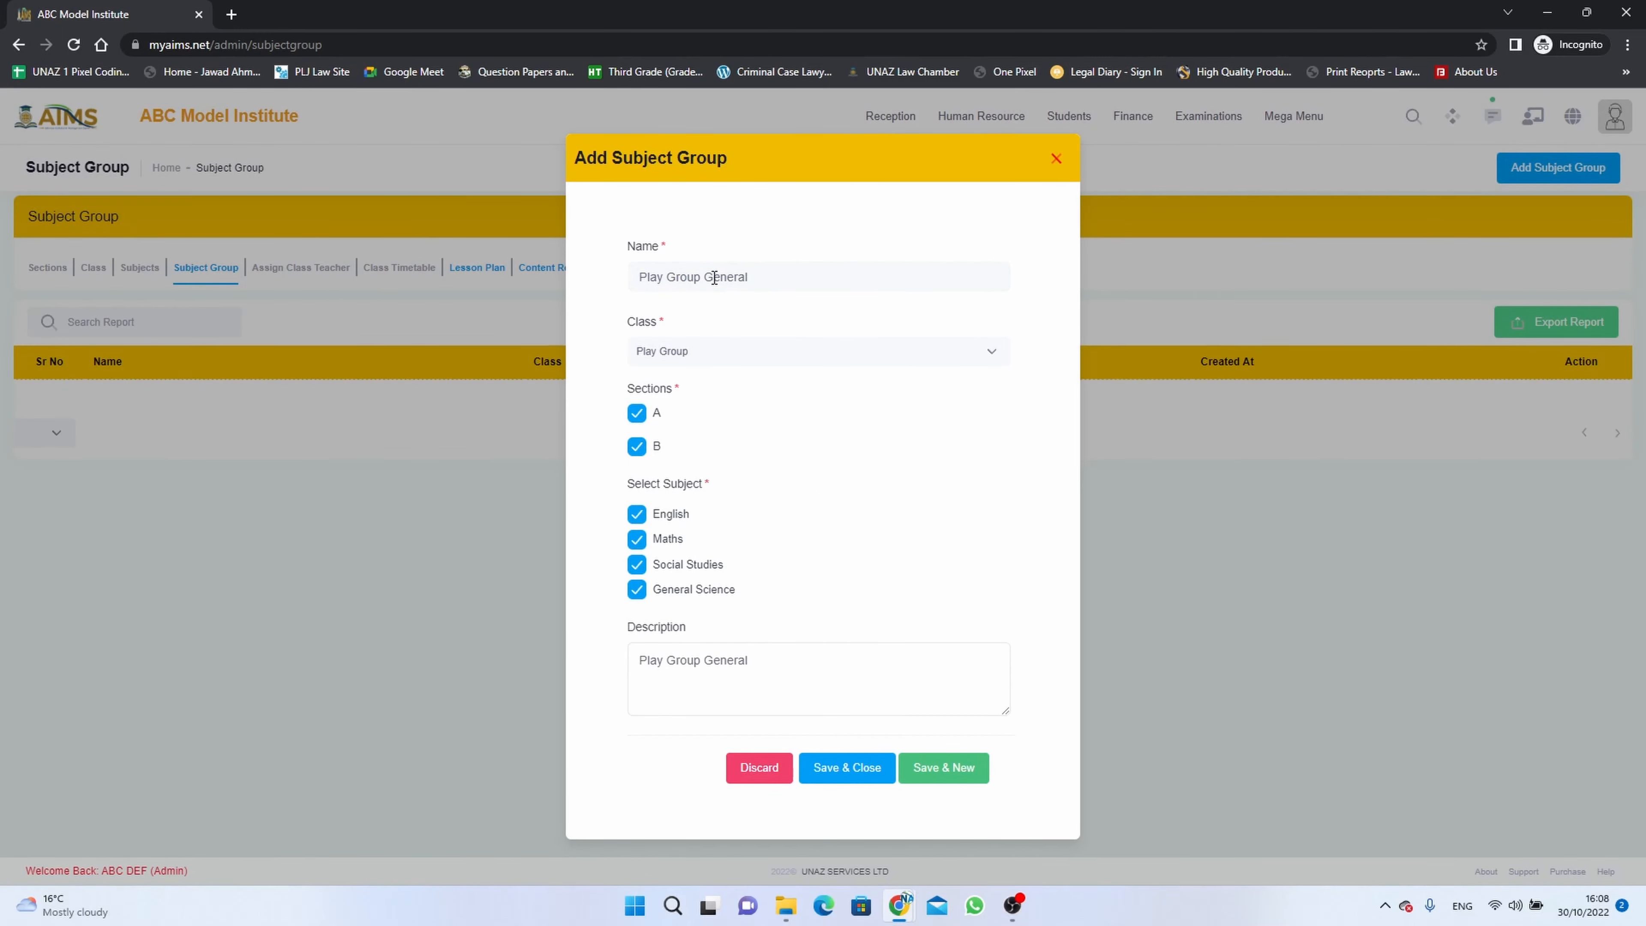
Step: Name the next subject group Nursary General by replacing the Play Group part of the name
triple_click(705, 276)
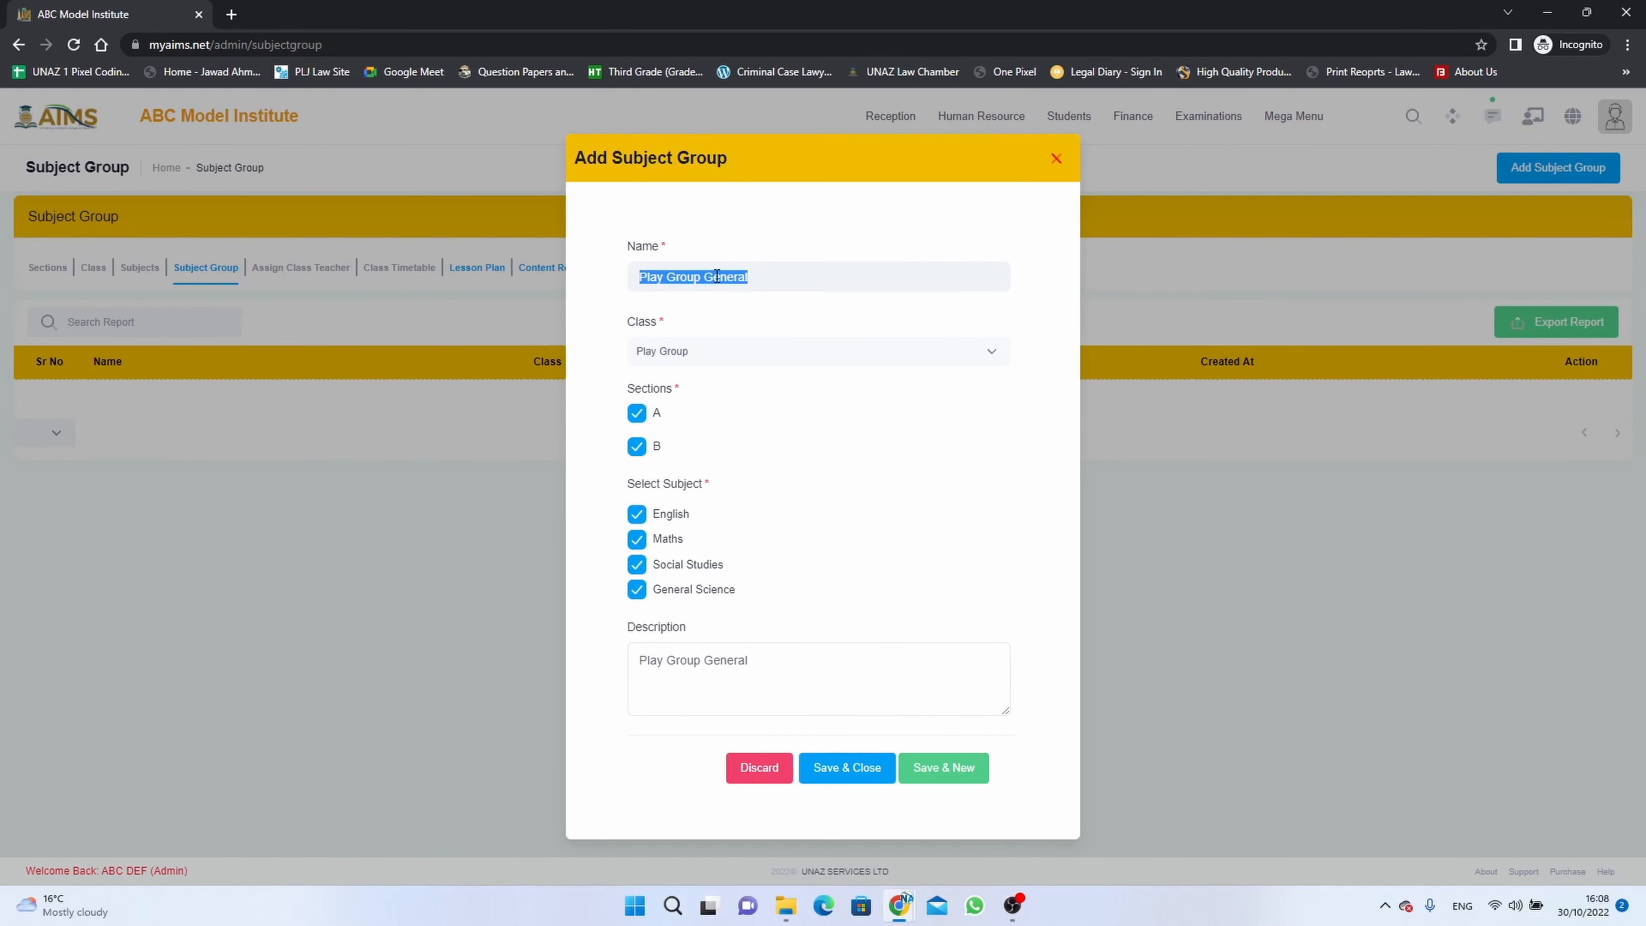
click(705, 277)
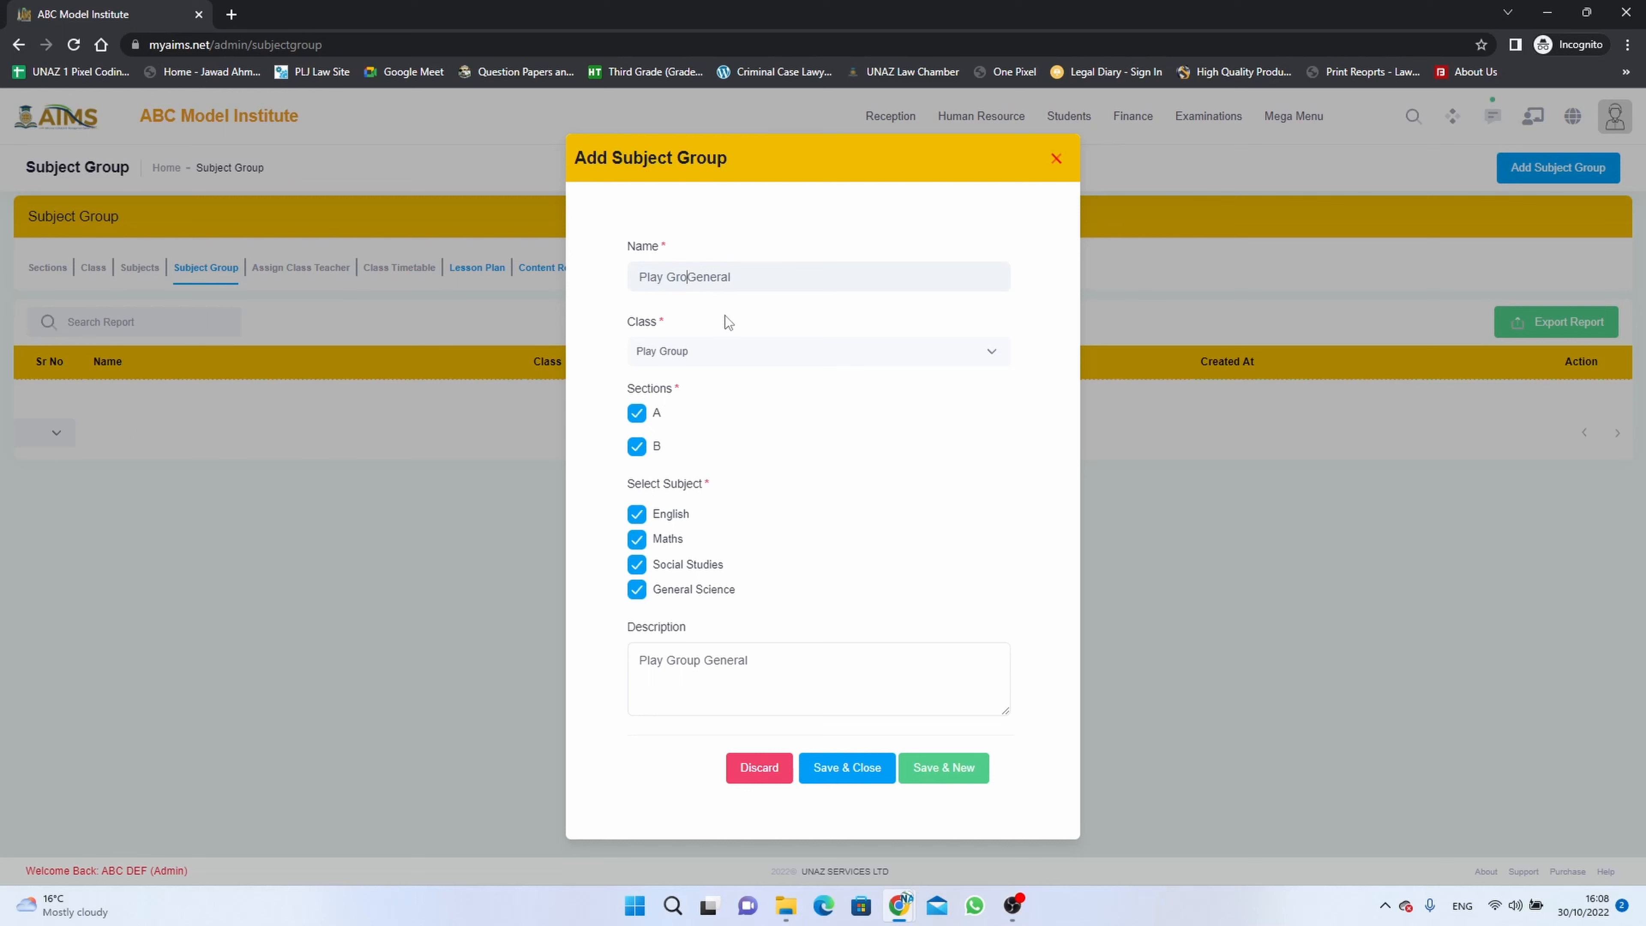
key(BackSpace)
key(BackSpace)
key(BackSpace)
key(BackSpace)
key(BackSpace)
key(BackSpace)
key(BackSpace)
key(BackSpace)
text(Nursary)
Step: Assign the subject group to the class Nursary, covering sections A and B
click(814, 357)
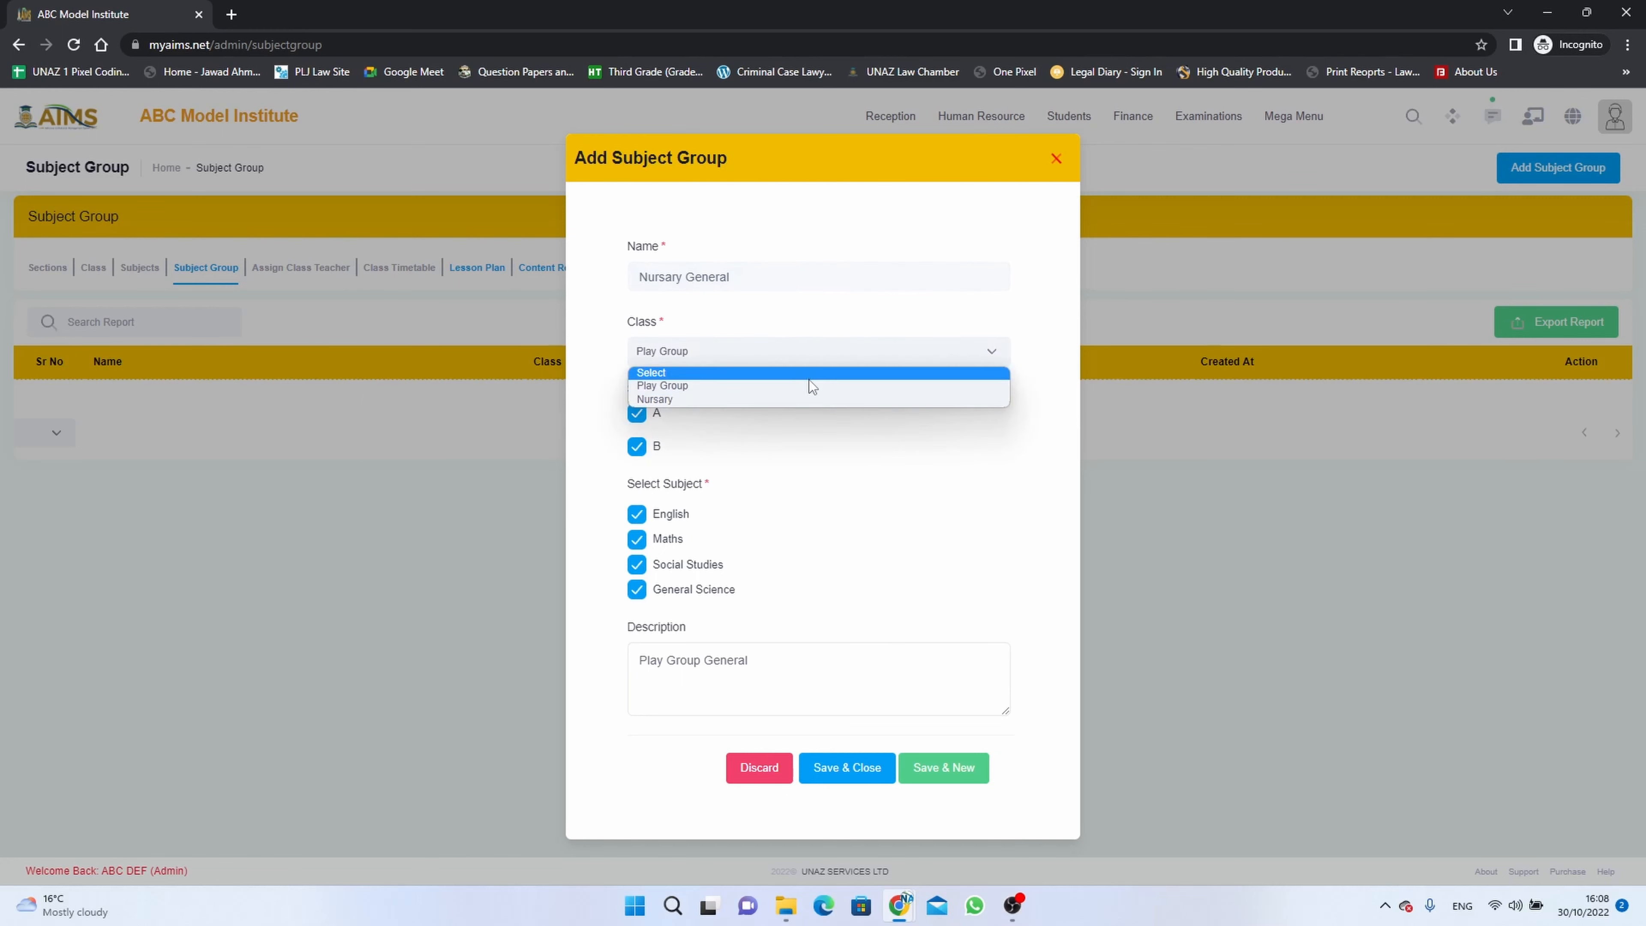
click(827, 402)
click(636, 413)
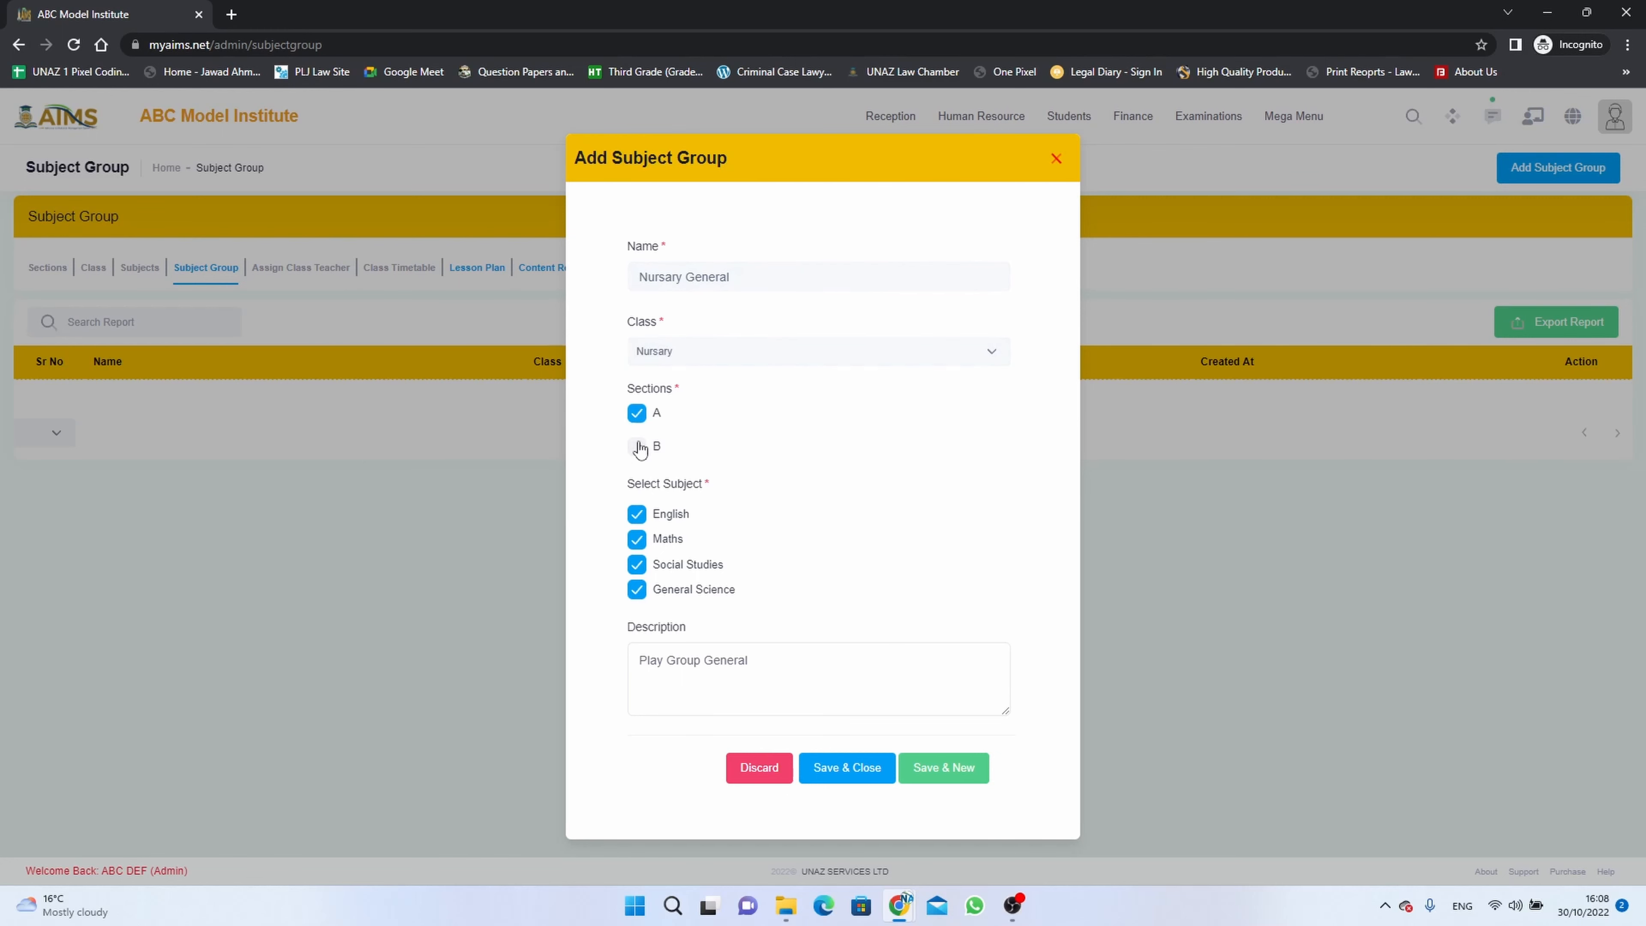
click(637, 446)
Step: Change the subject group's description to Nursery General, using the suggested spelling correction
click(700, 661)
drag(700, 662, 638, 668)
text(Nurs)
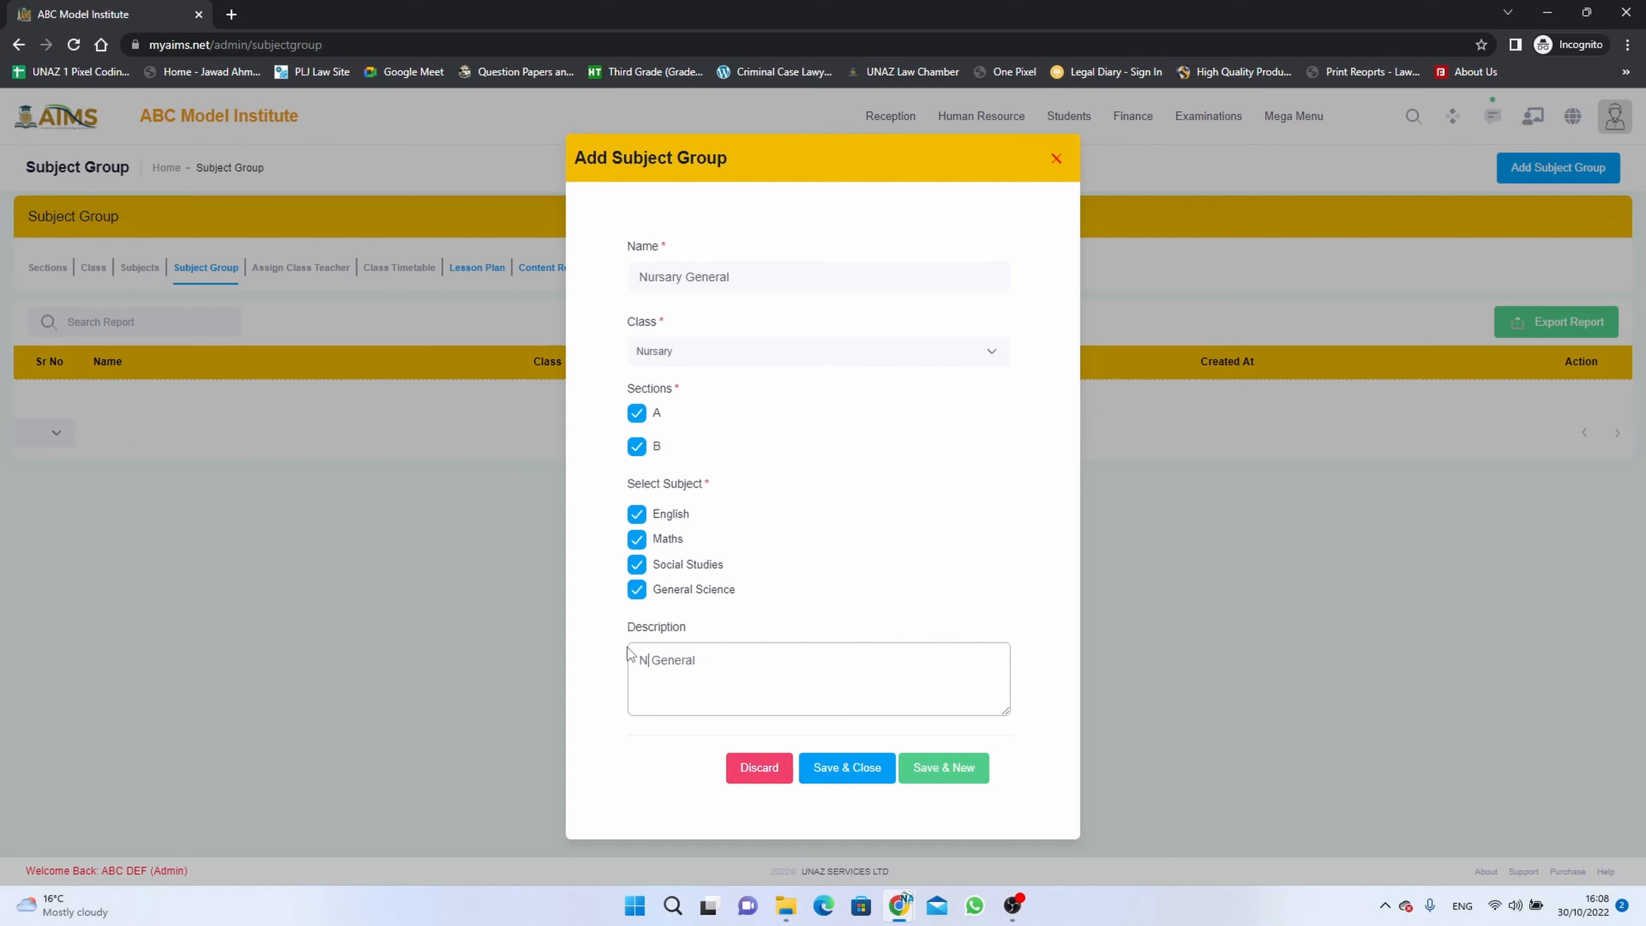
text(ary)
right_click(665, 664)
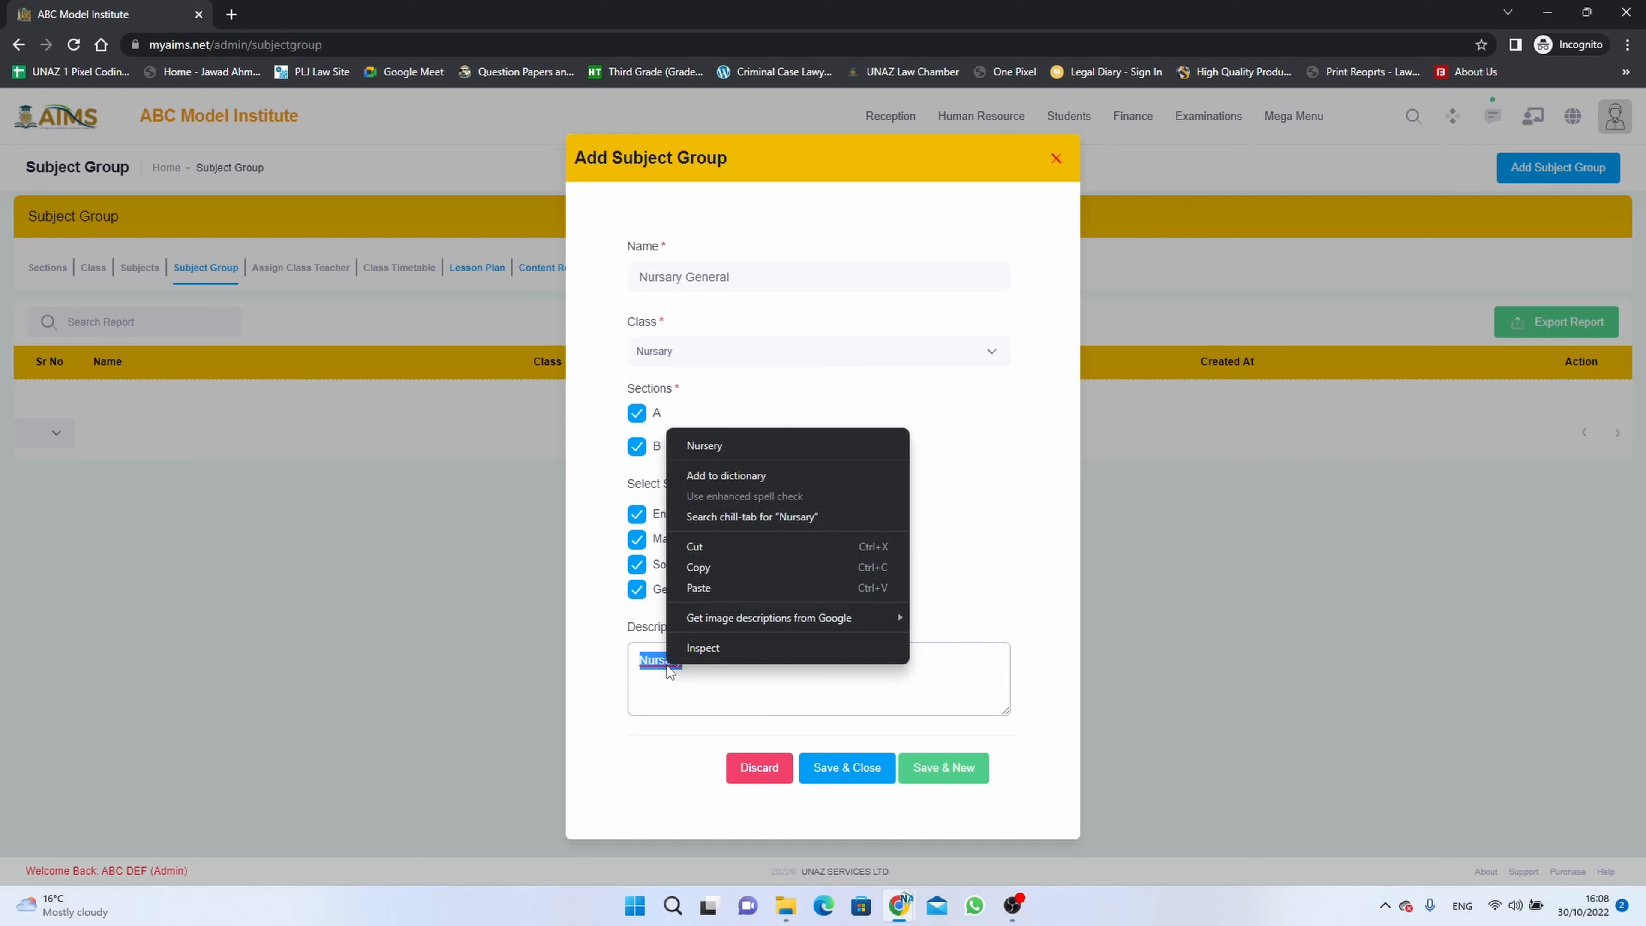
click(714, 451)
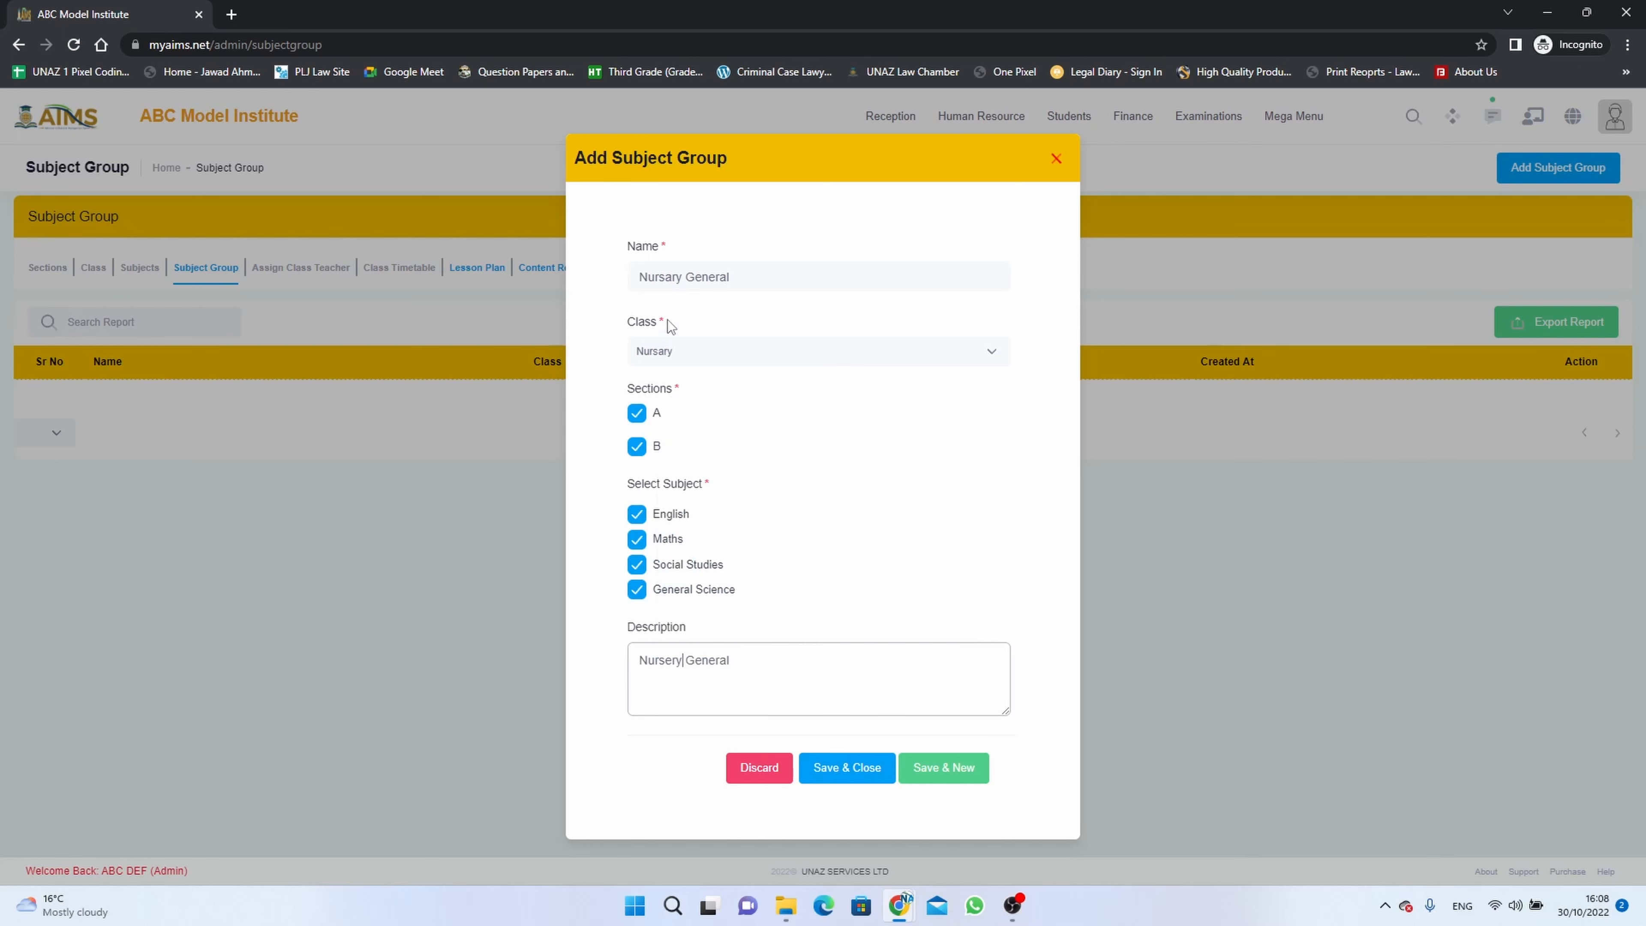
Step: Correct the subject group's name to Nursery General, then save it and return to the subject group list
click(677, 279)
key(BackSpace)
key(BackSpace)
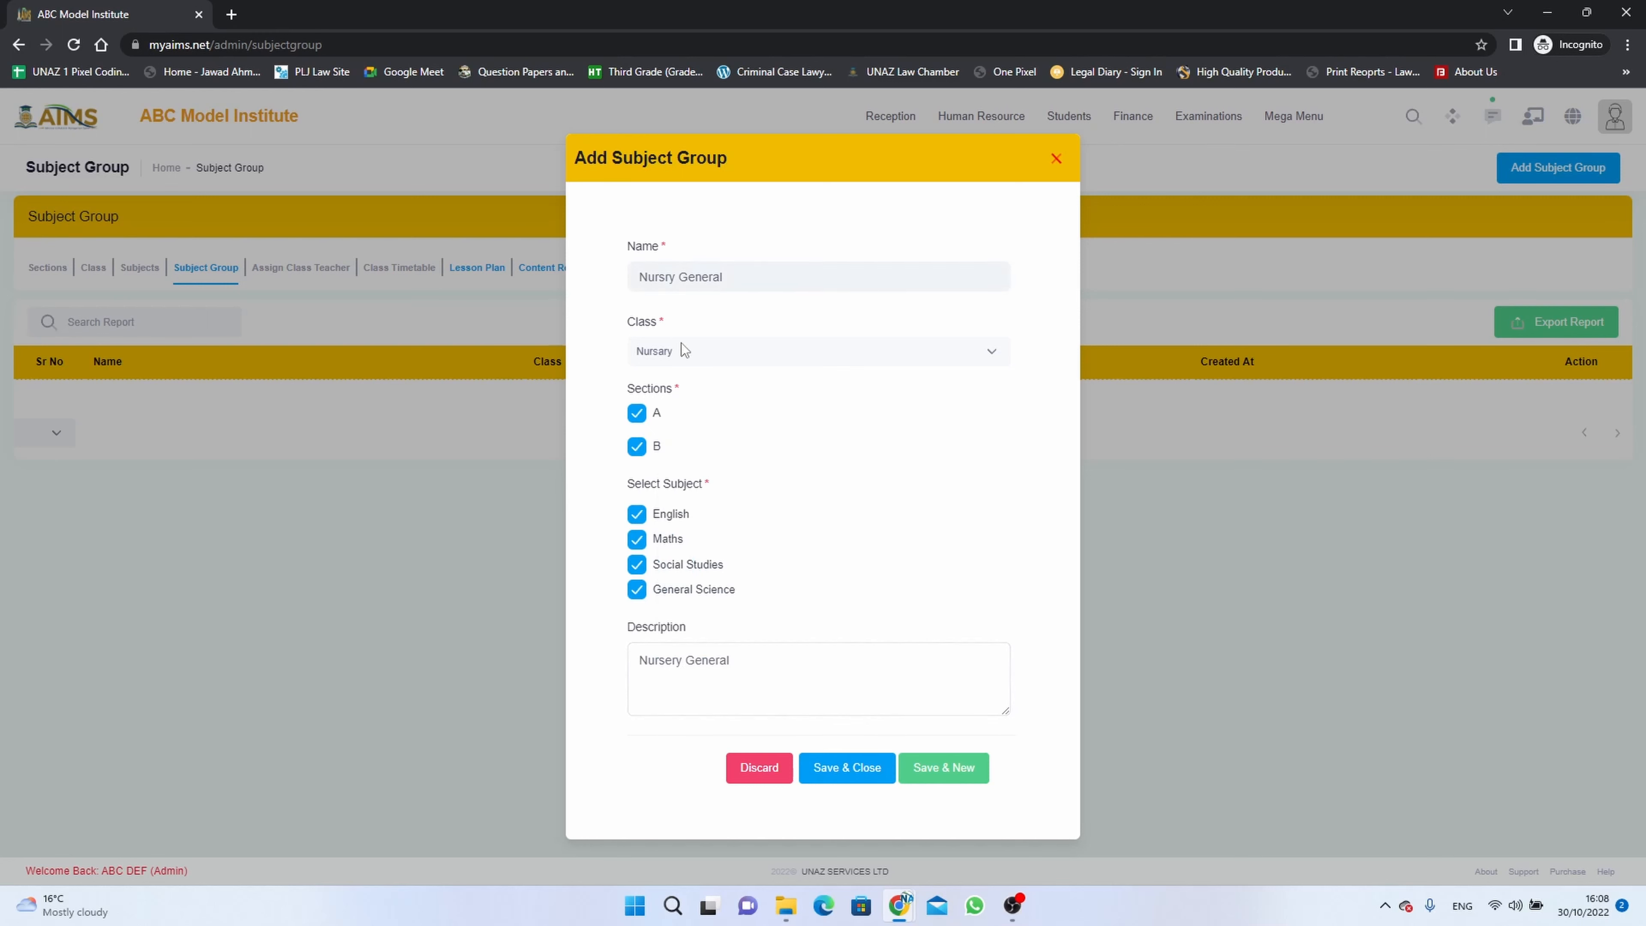
text(er)
click(865, 767)
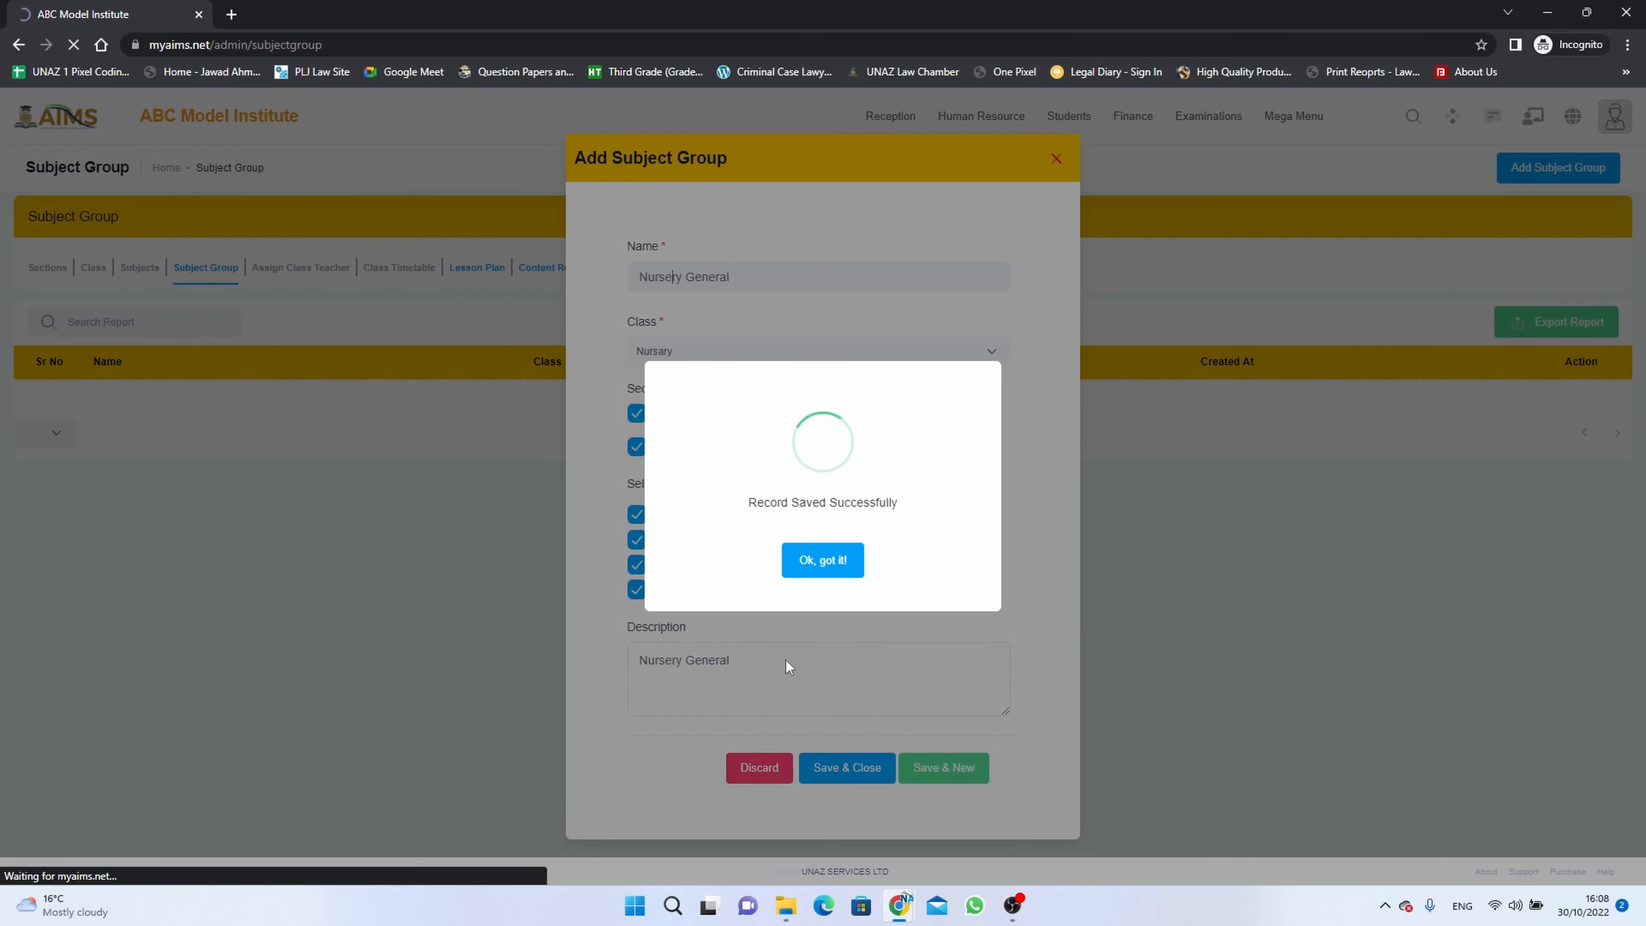
click(833, 548)
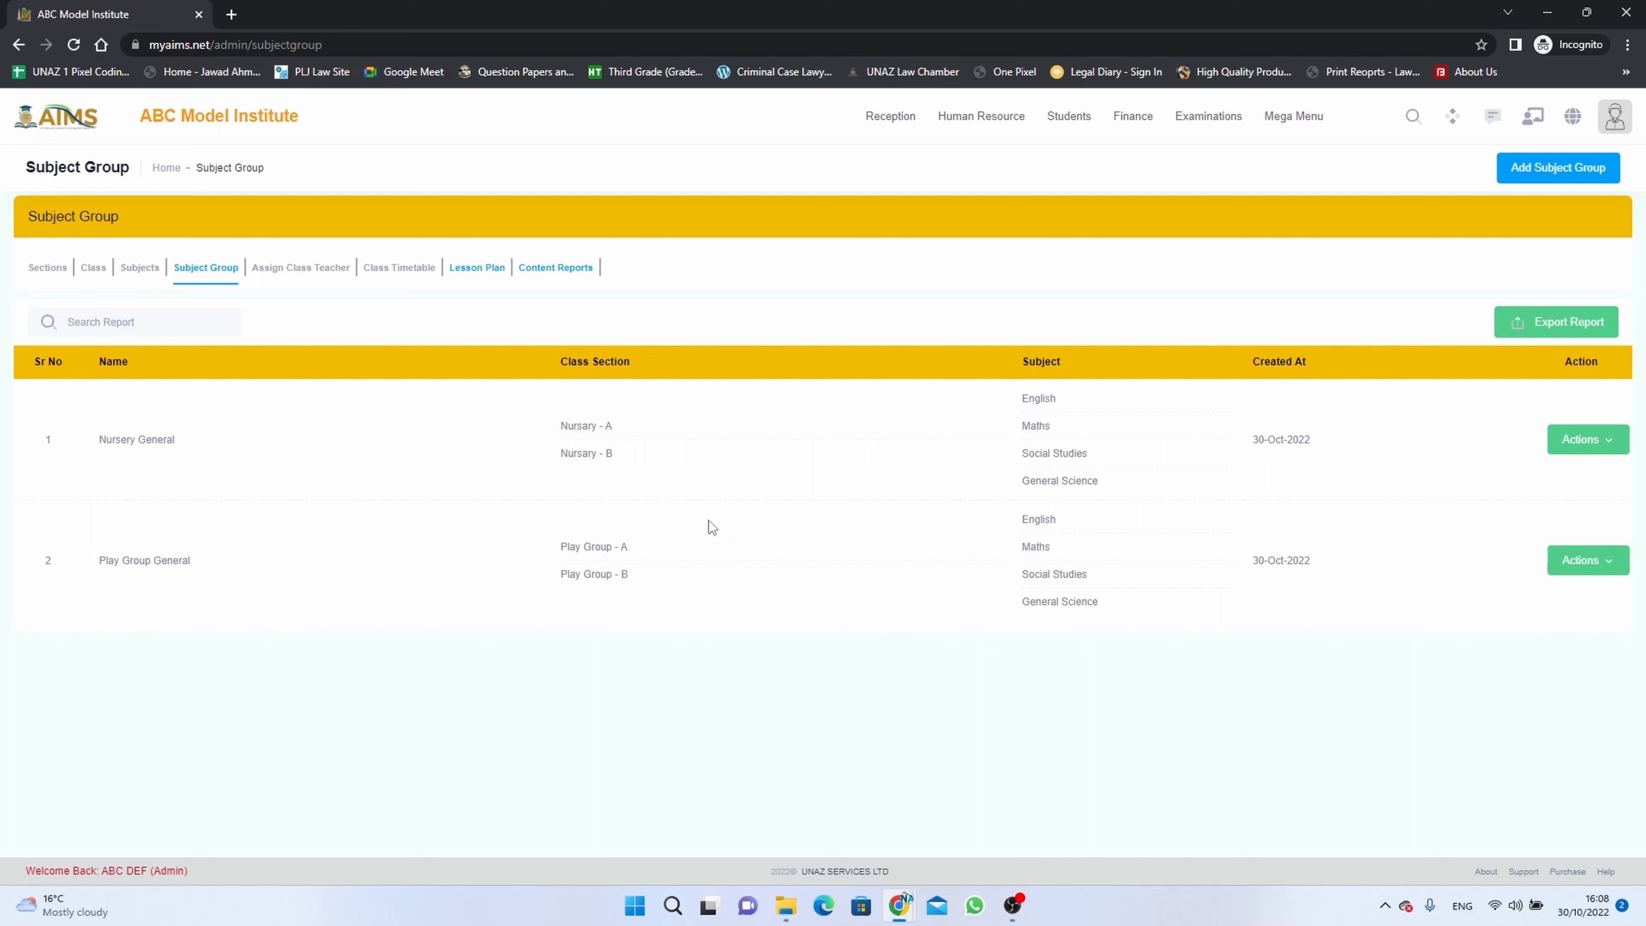
Step: Try to assign a class teacher to section A of the class Play Group
click(321, 277)
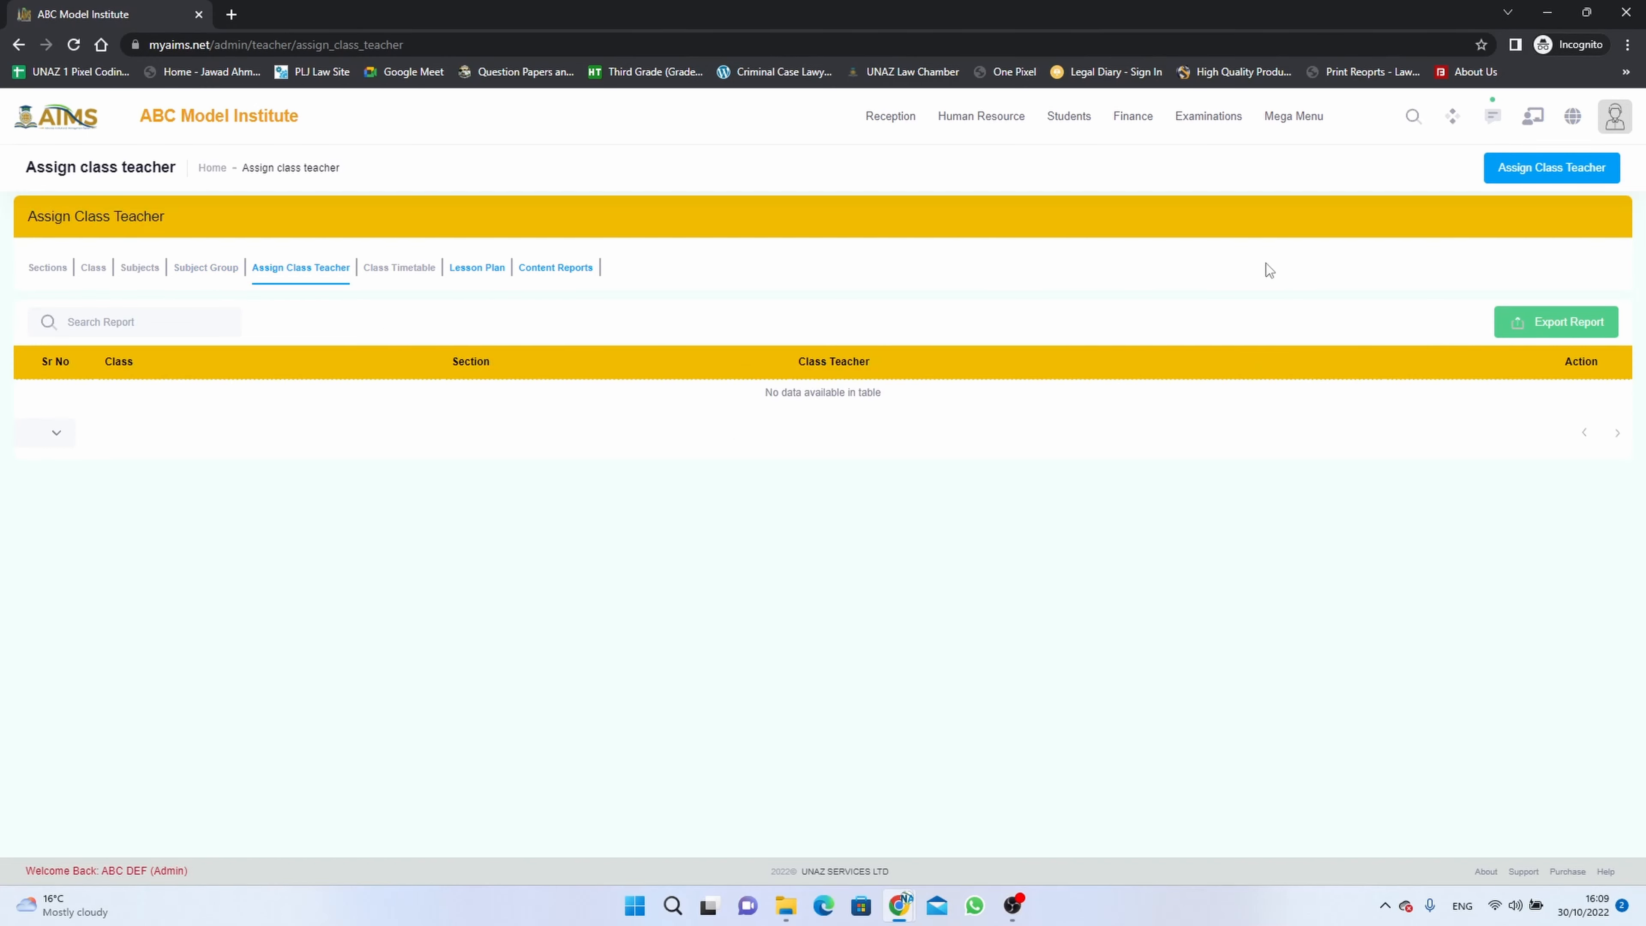
click(1501, 182)
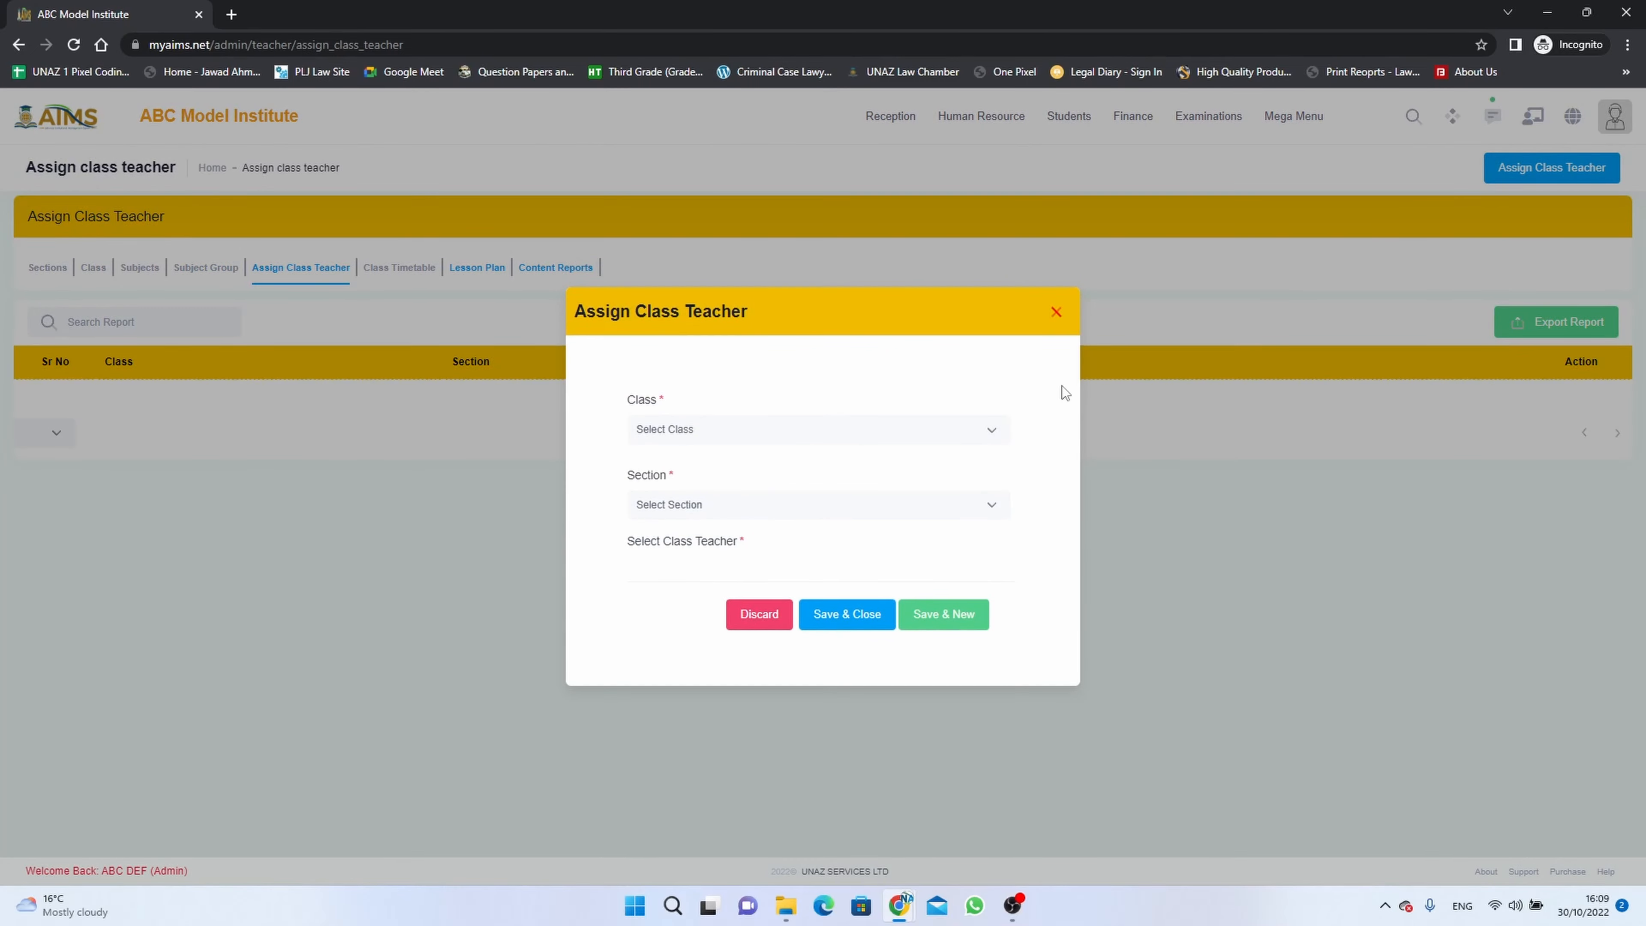
click(1005, 436)
click(969, 466)
click(965, 504)
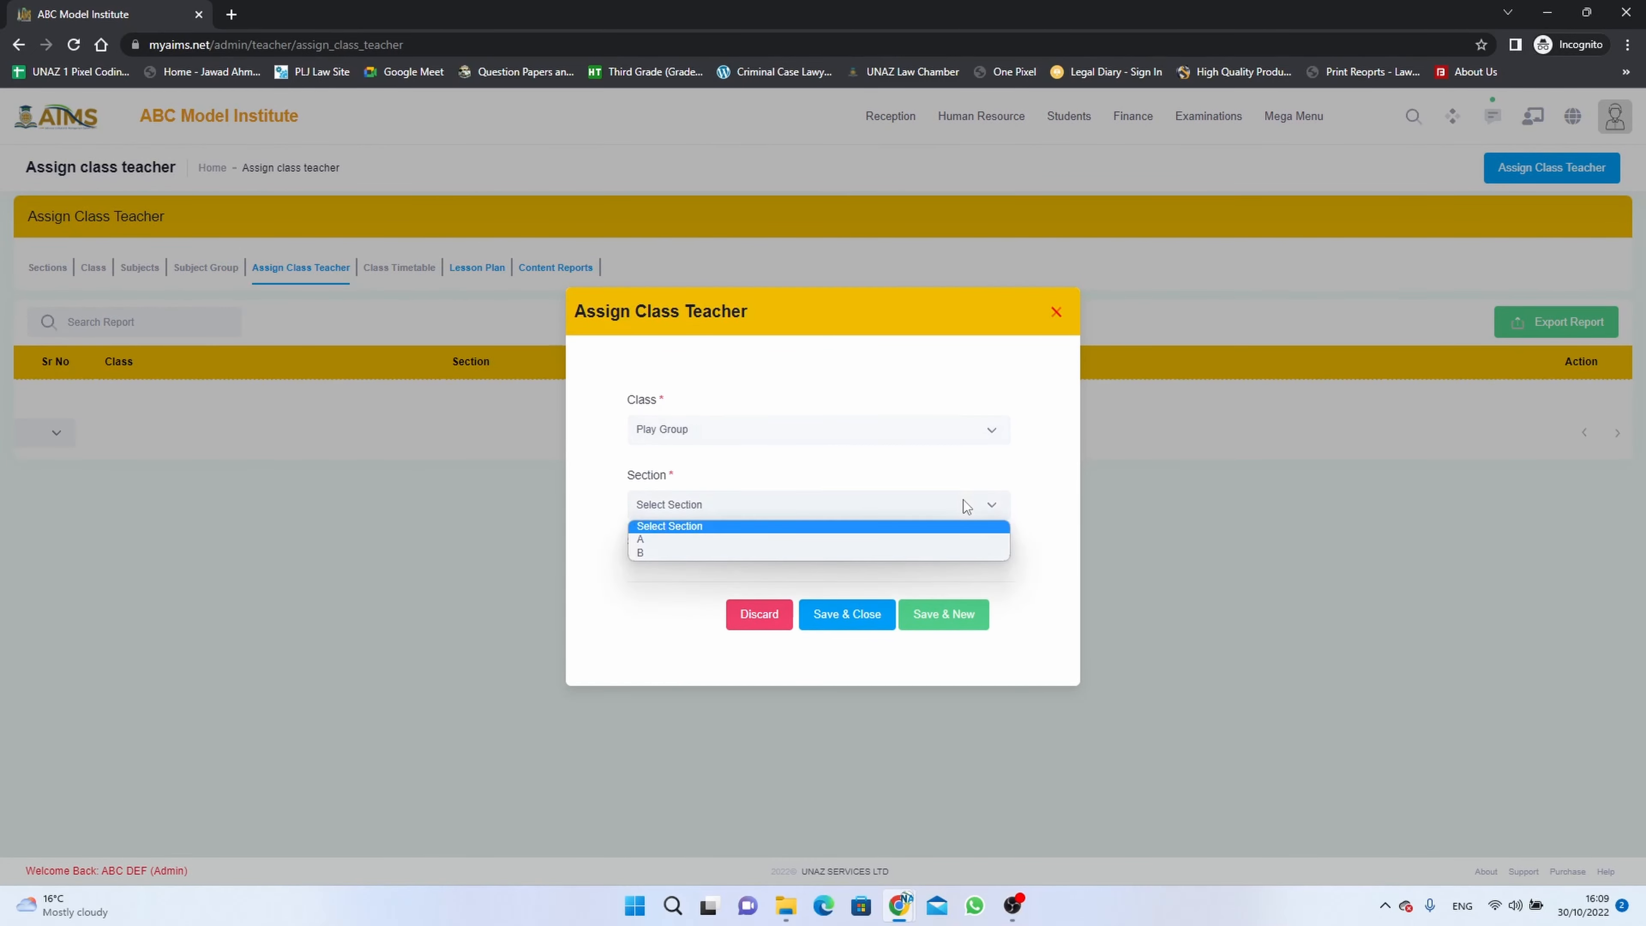
click(965, 538)
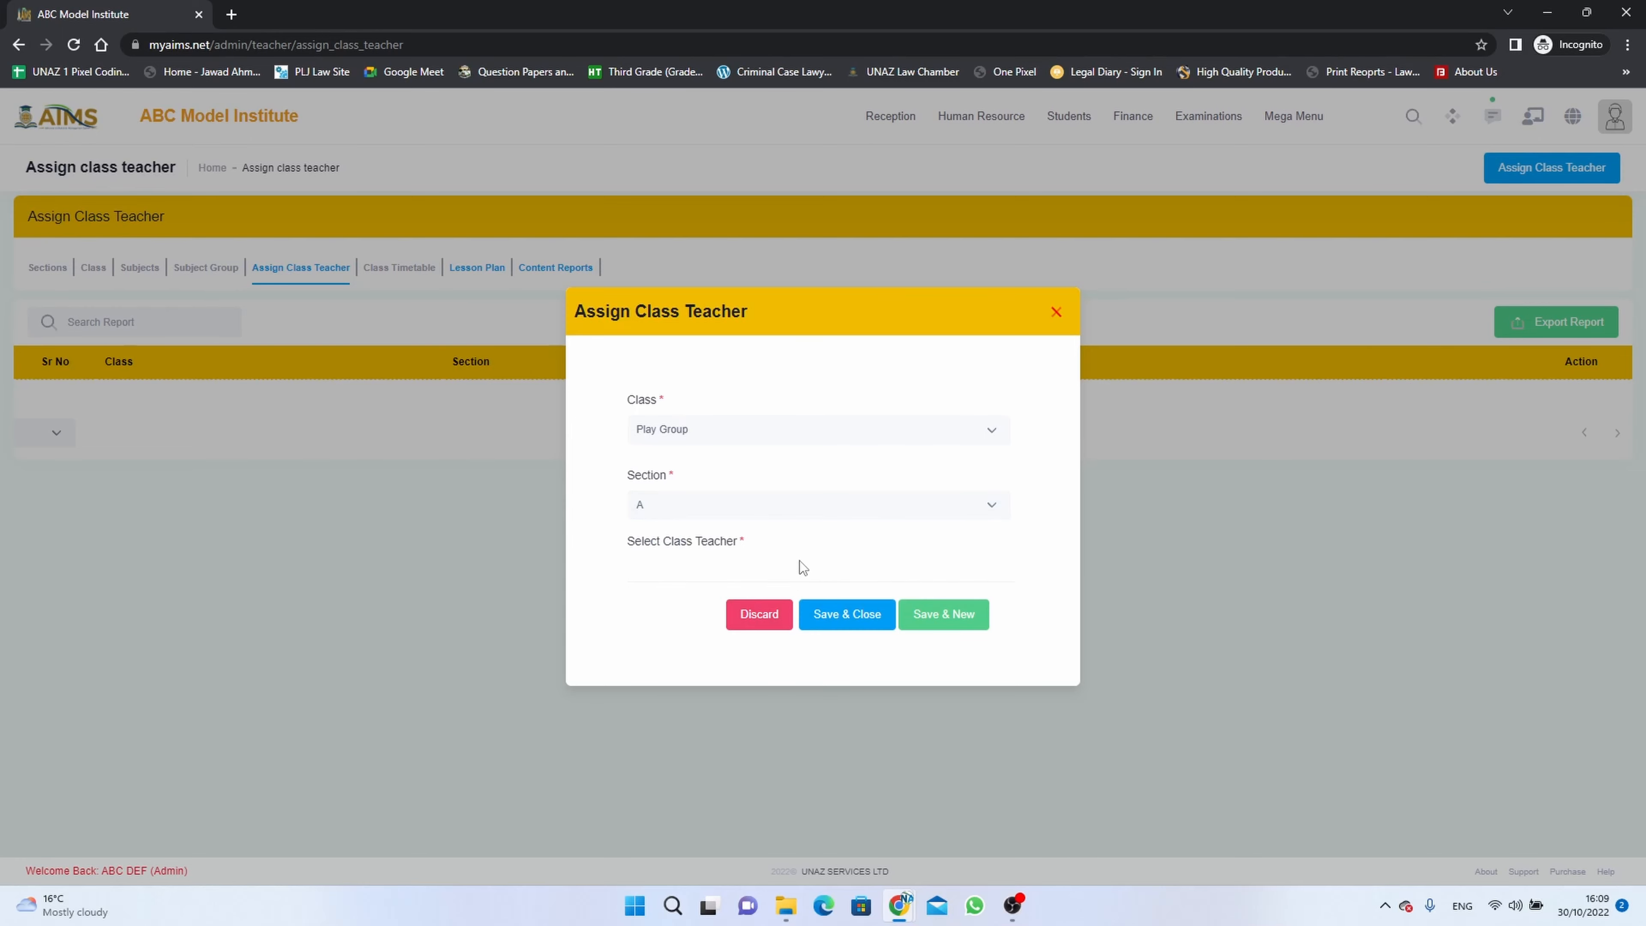
click(1056, 313)
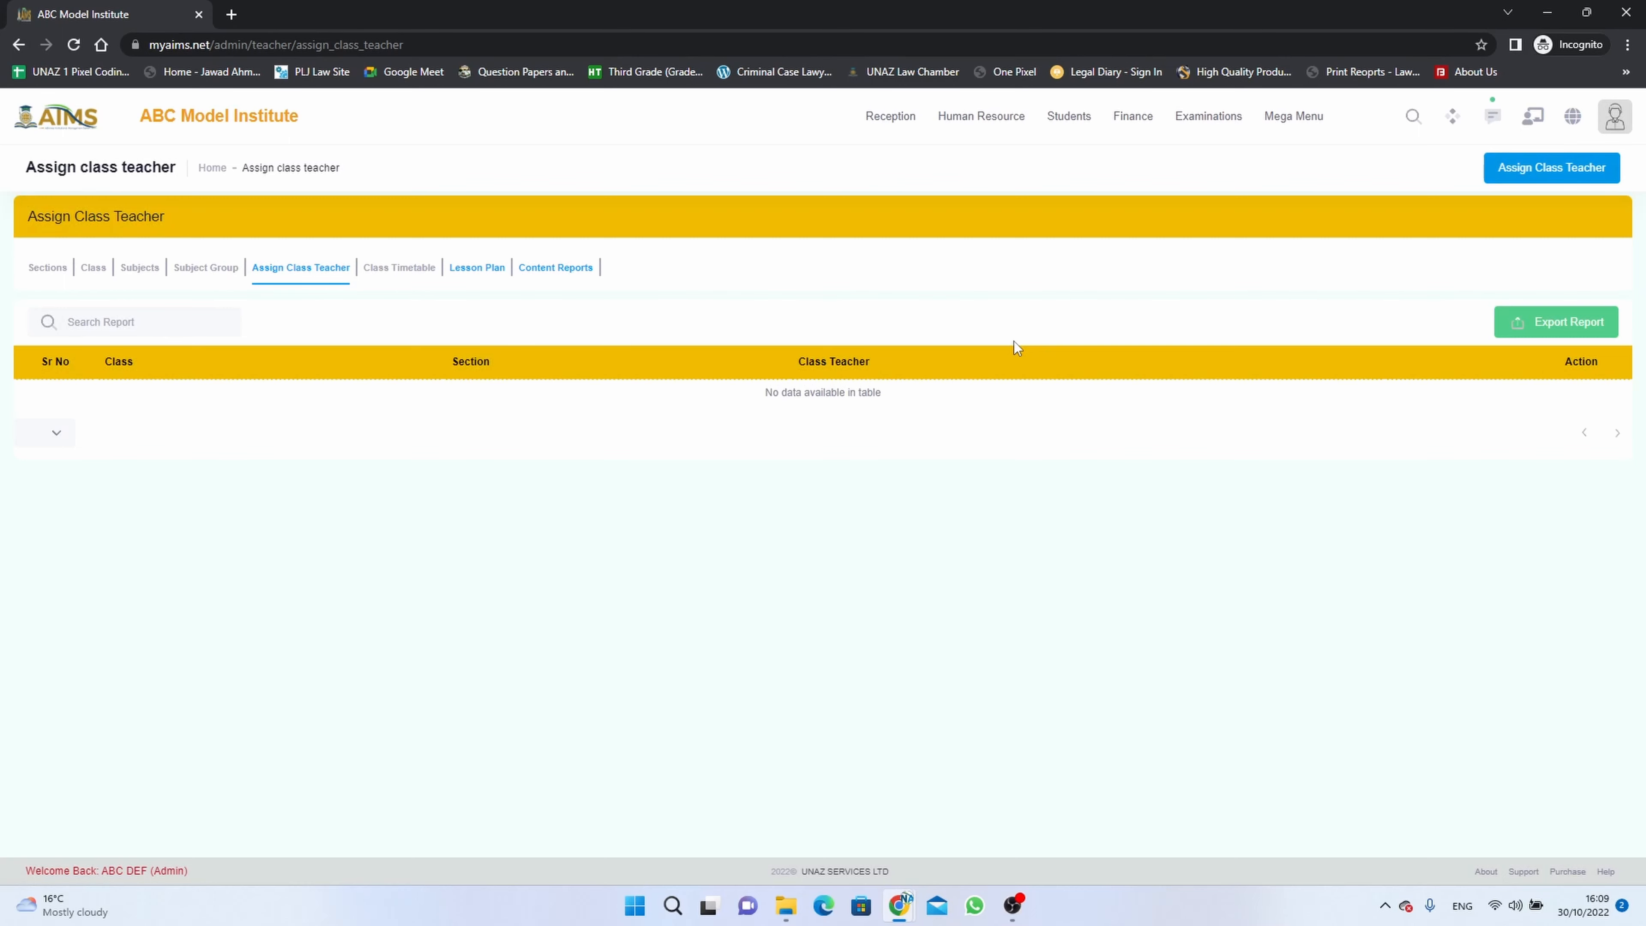